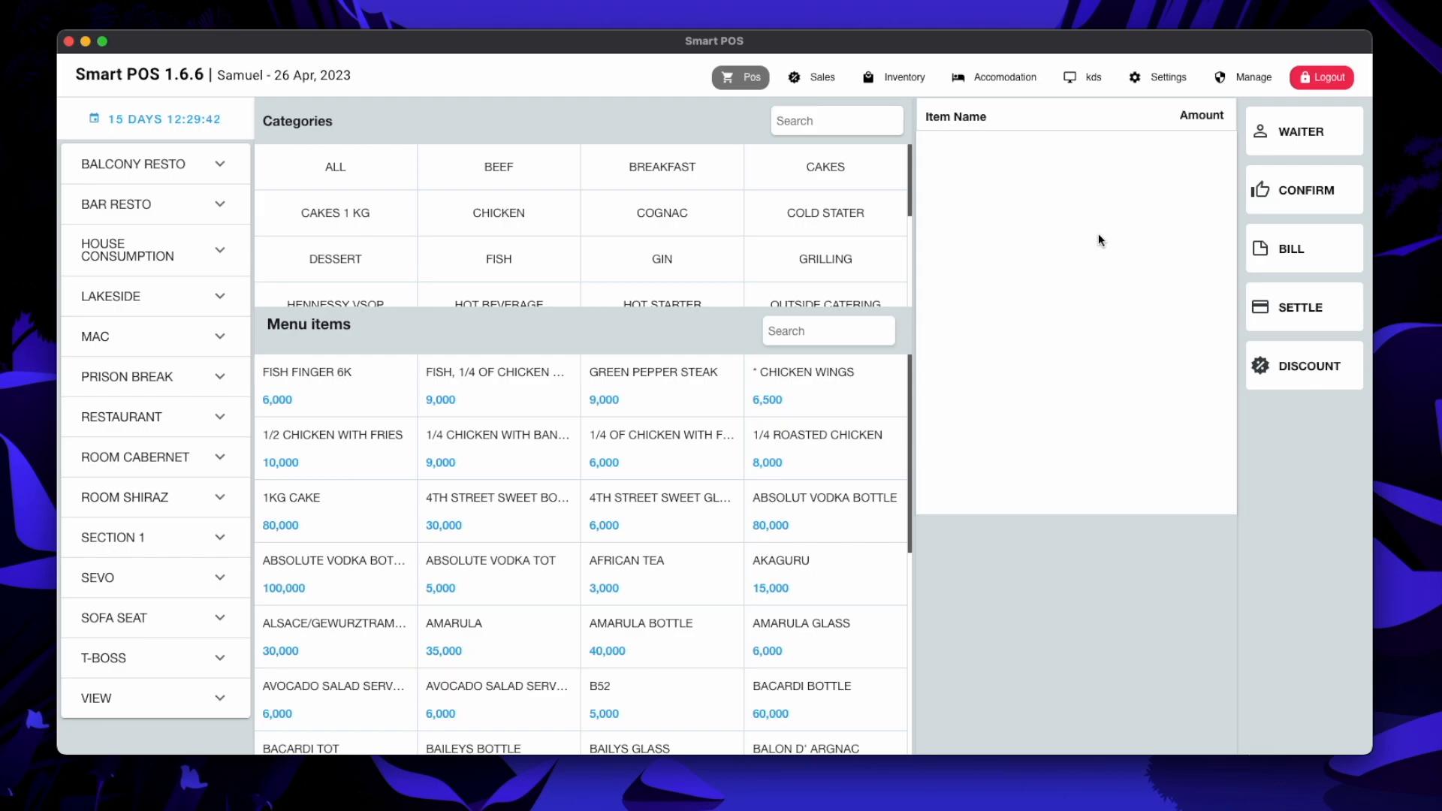
- View the kitchen display screen for pending orders, and return to the point-of-sale view
click(1083, 78)
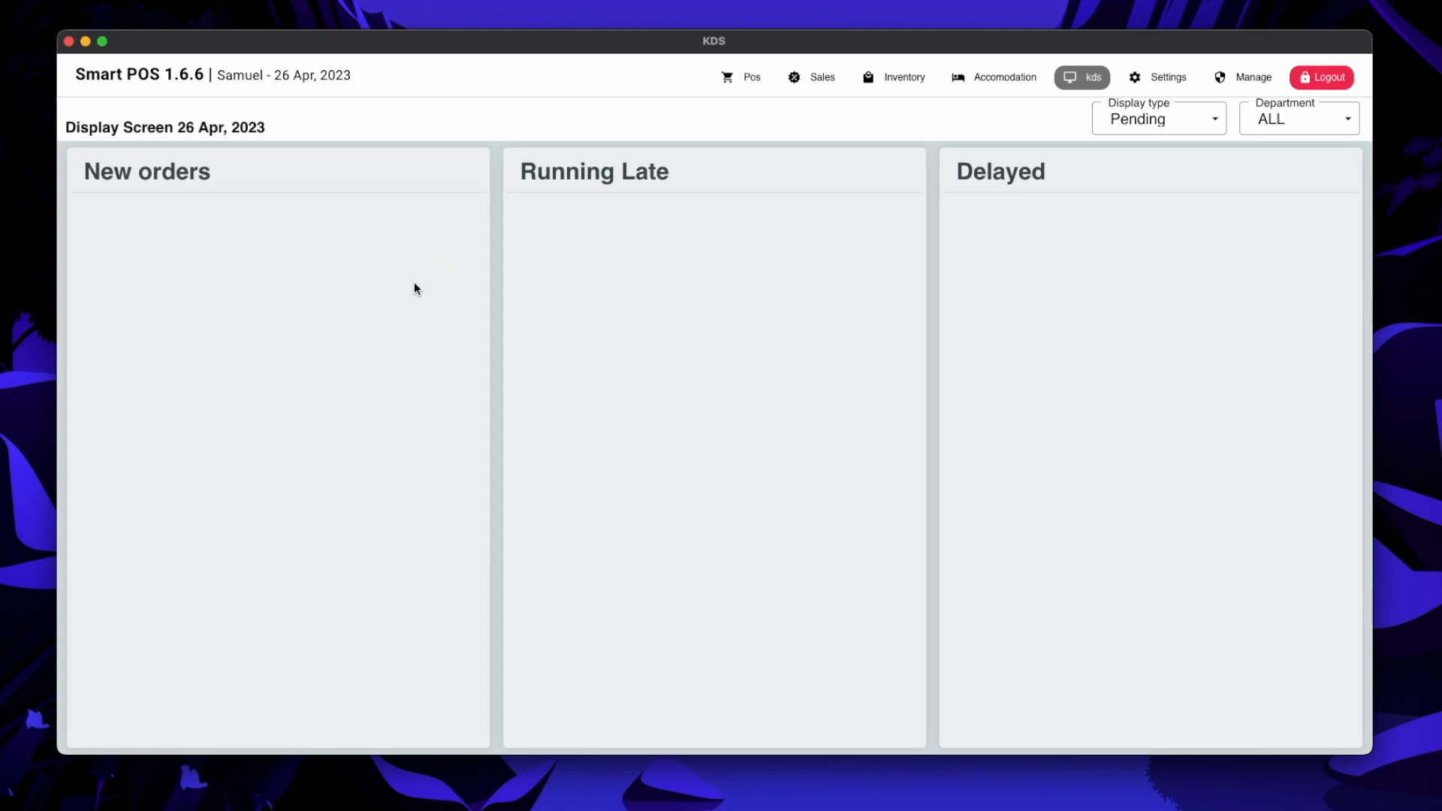
click(747, 83)
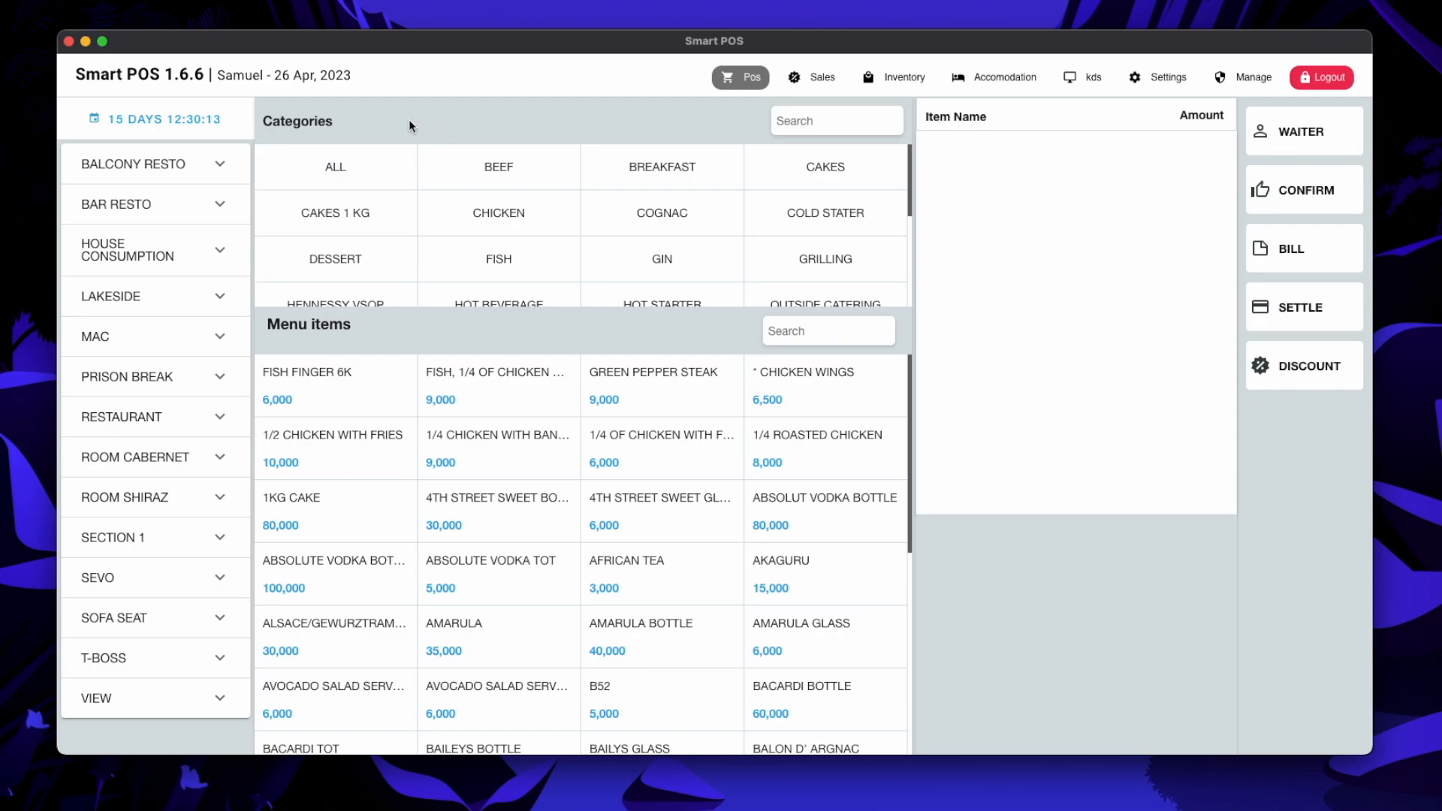
- Create a new order for TABLE 100 in the BAR RESTO section
click(175, 209)
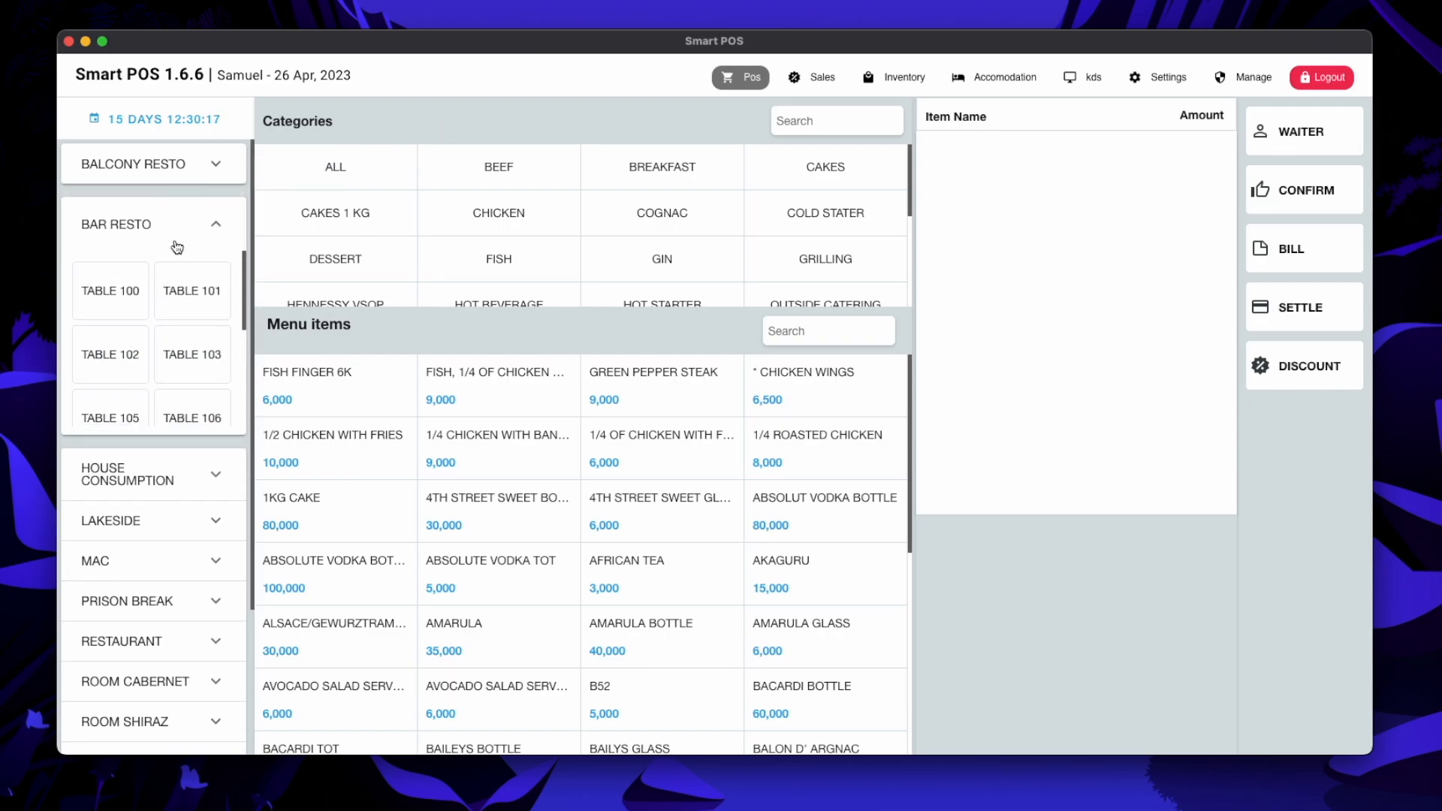
click(180, 230)
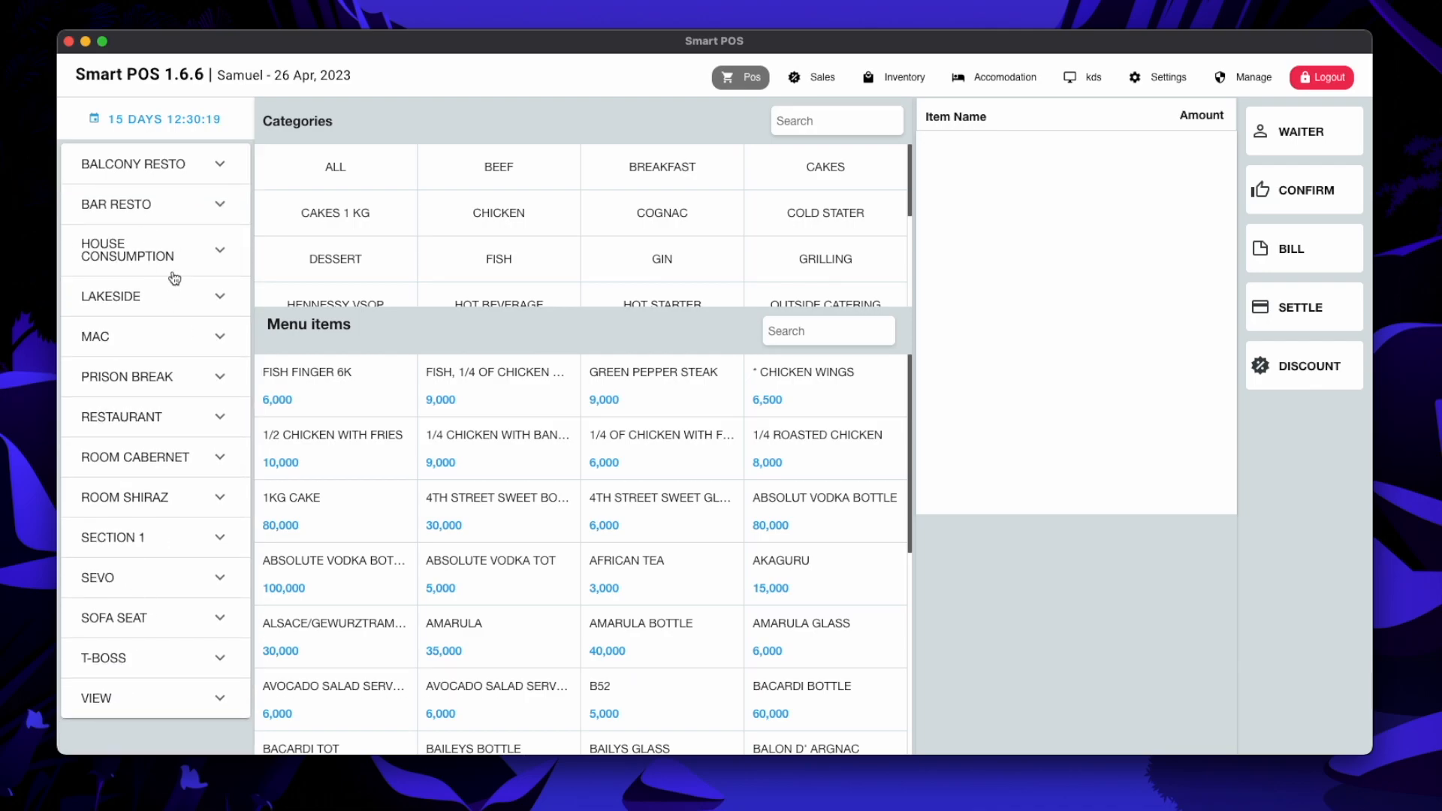
click(183, 215)
click(127, 294)
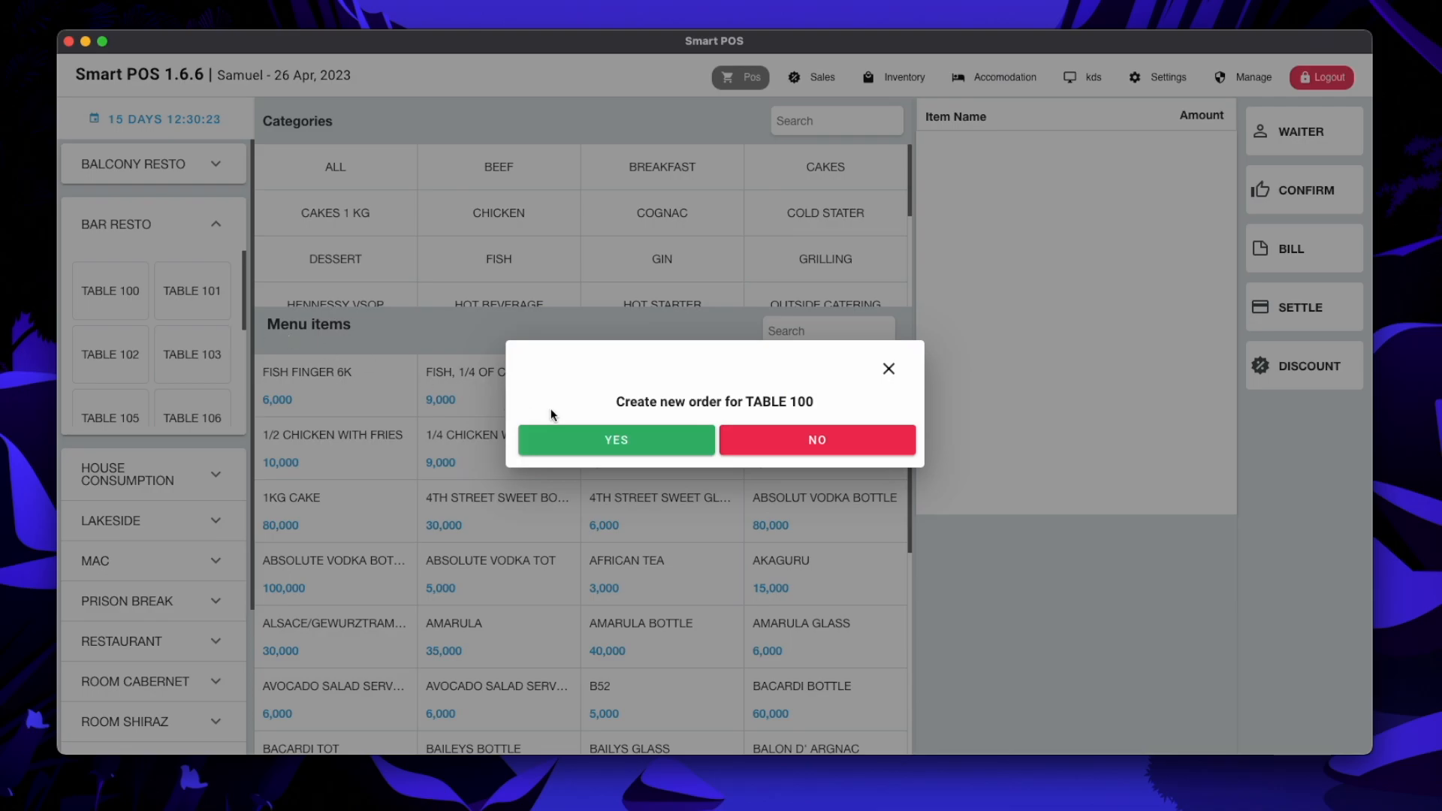
click(653, 449)
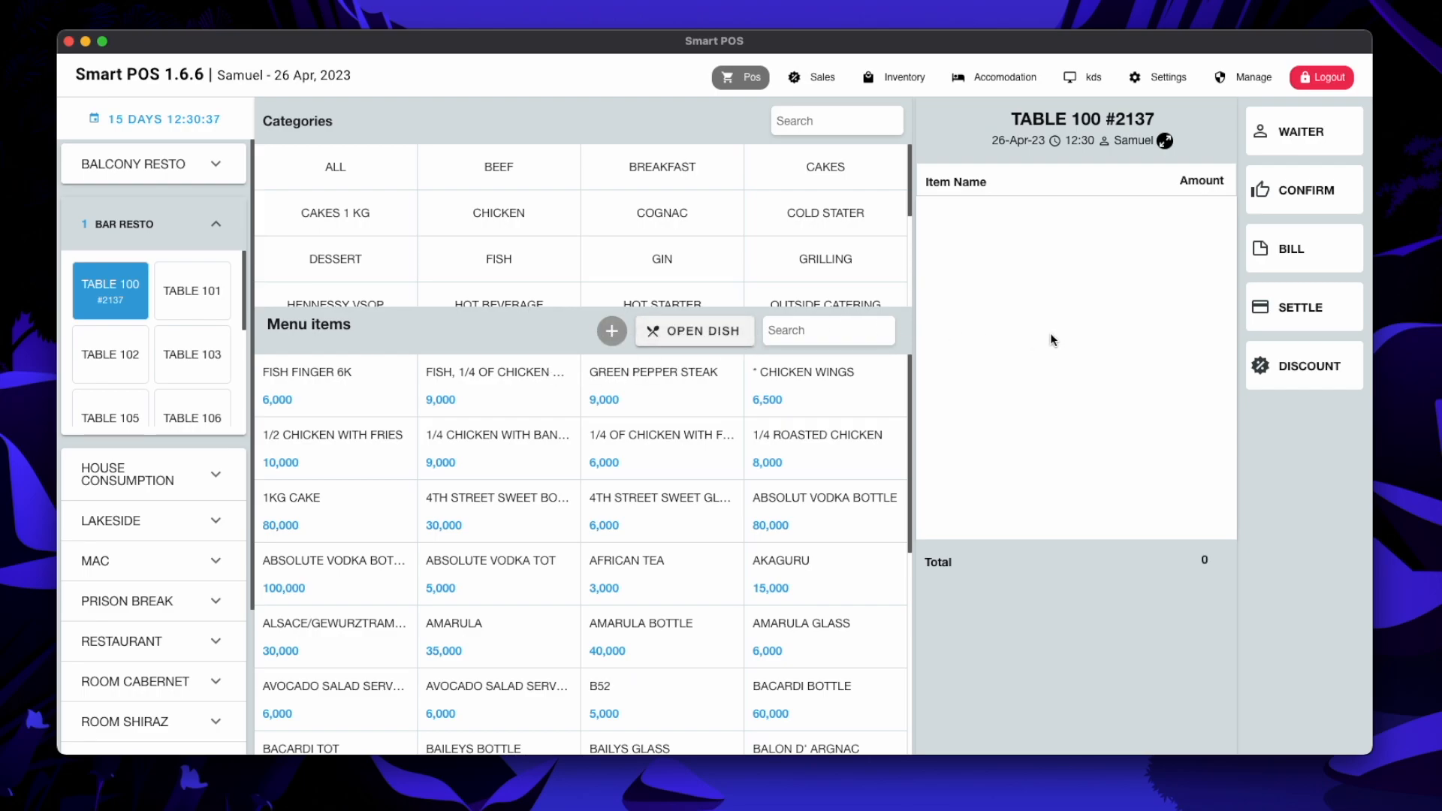
- Add two BEEF BBQ from the BEEF category to the TABLE 100 order
click(541, 176)
click(486, 378)
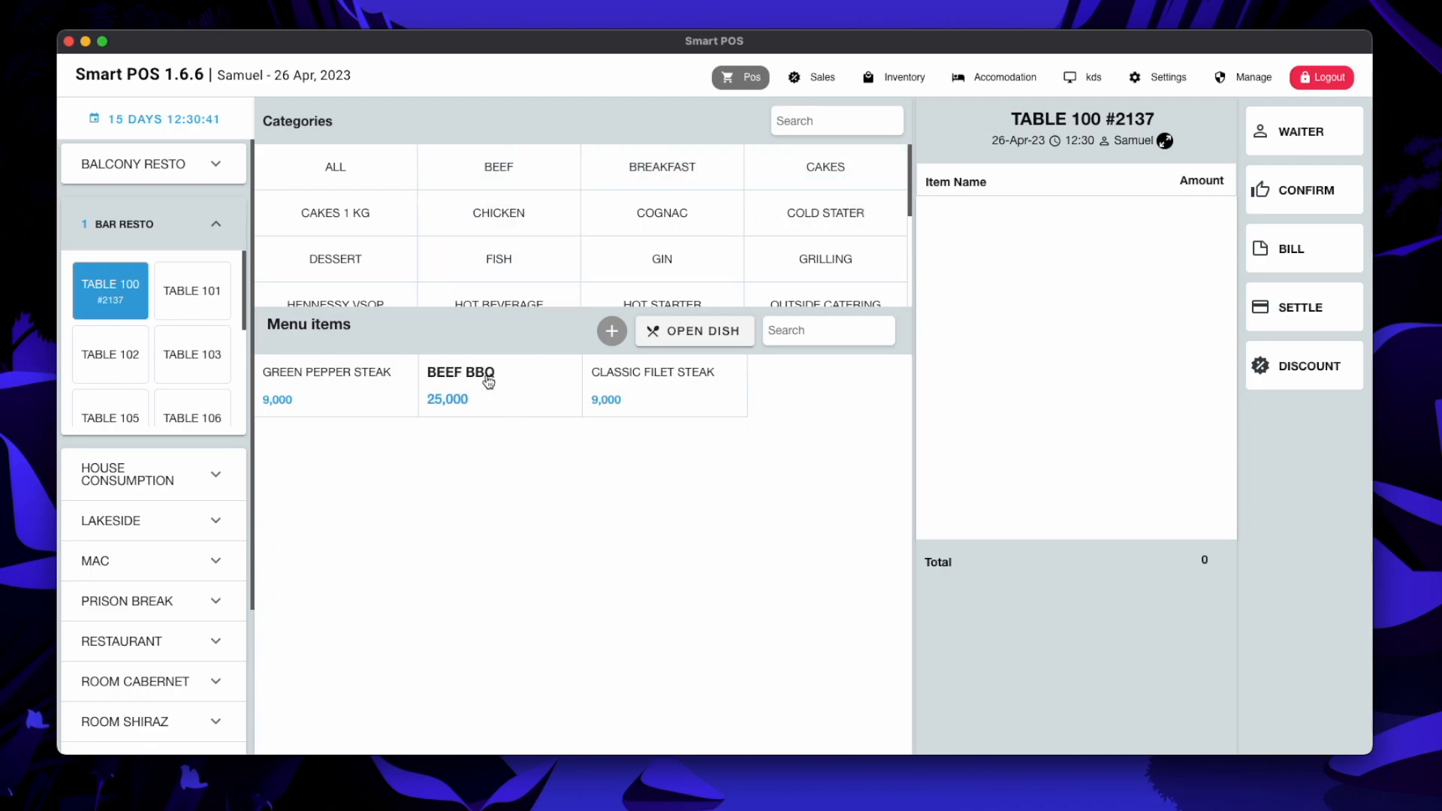
click(488, 382)
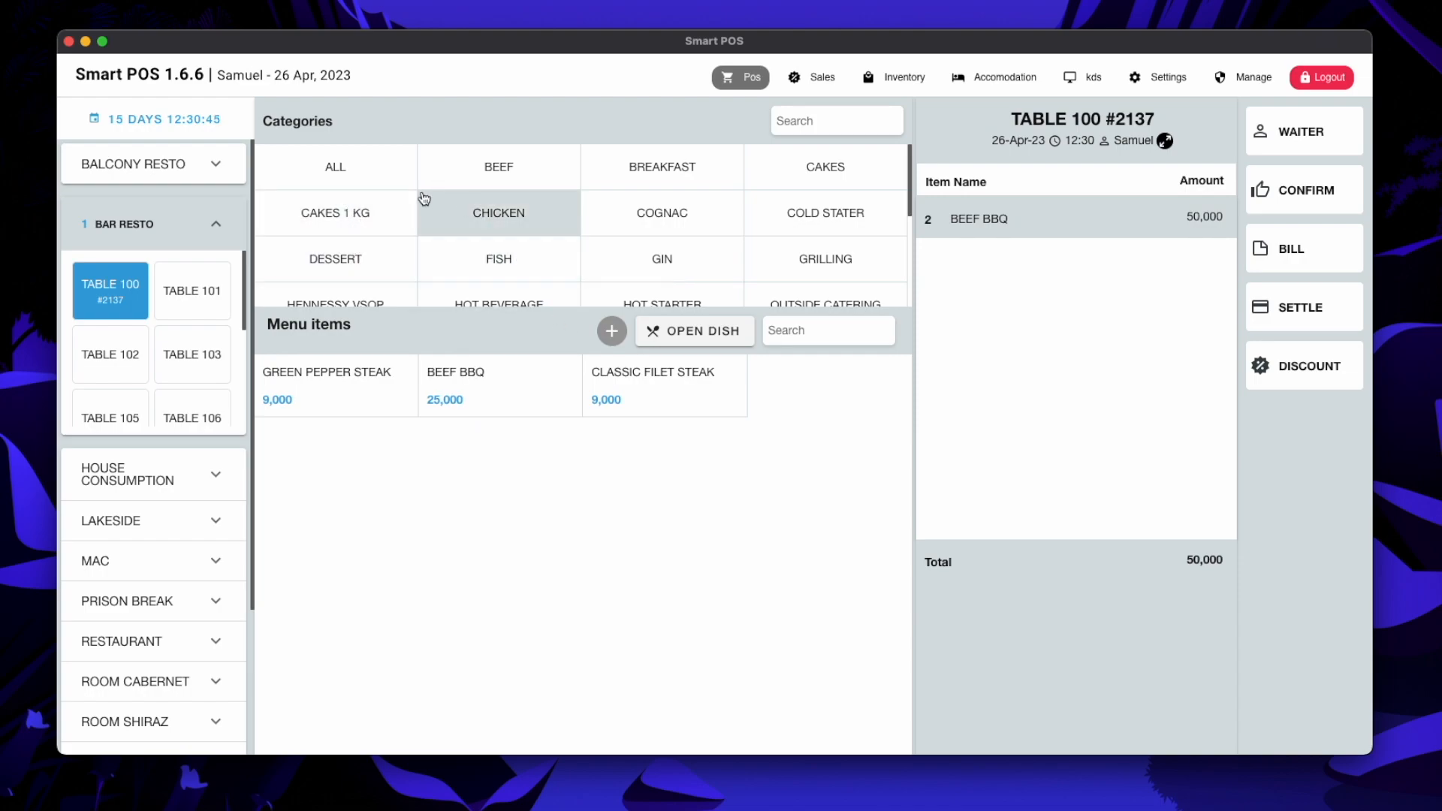
- Search the menu items for "coca" and add two COCA COLA to the order
scroll(575, 213, down, 3)
click(781, 330)
text(coke)
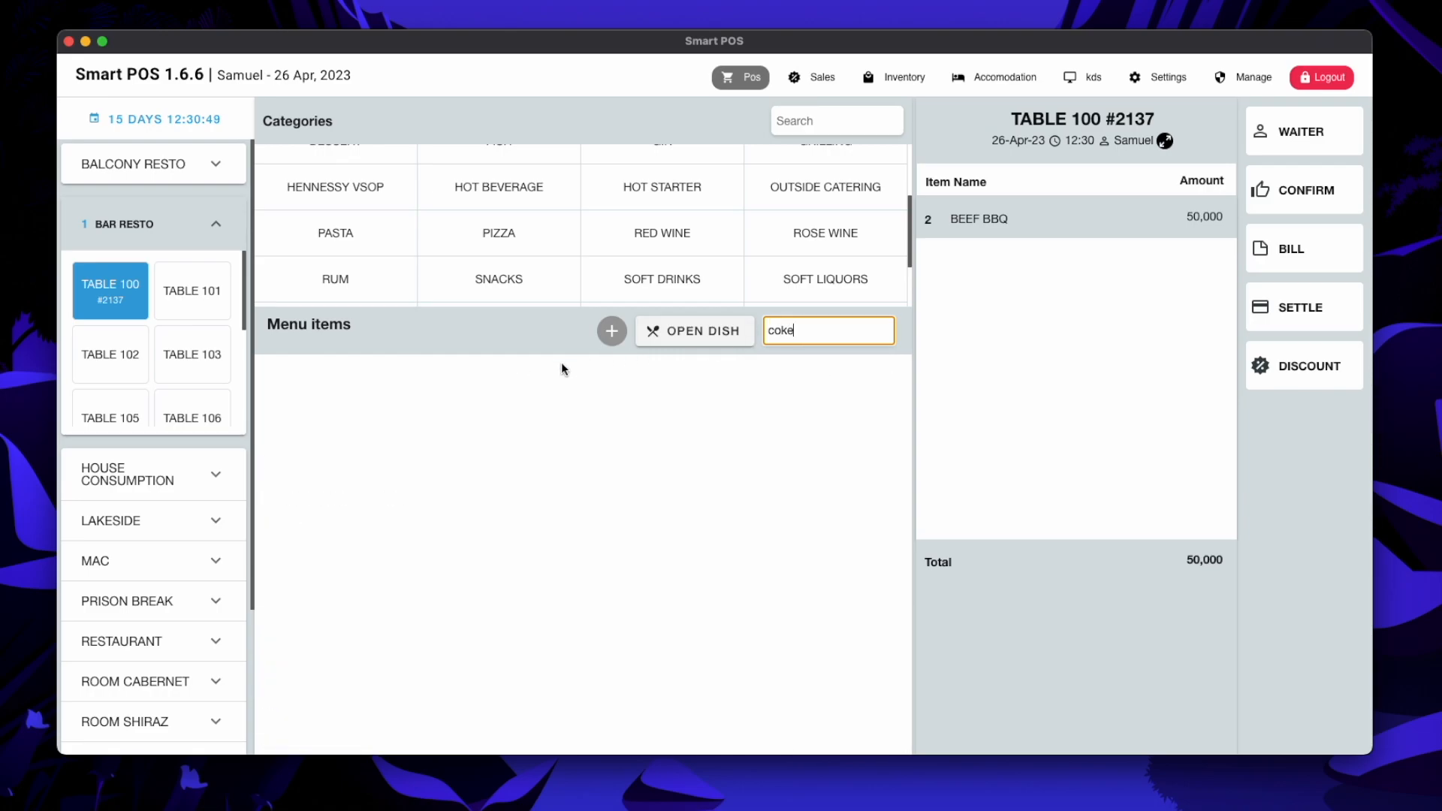
key(BackSpace)
key(BackSpace)
text(ca)
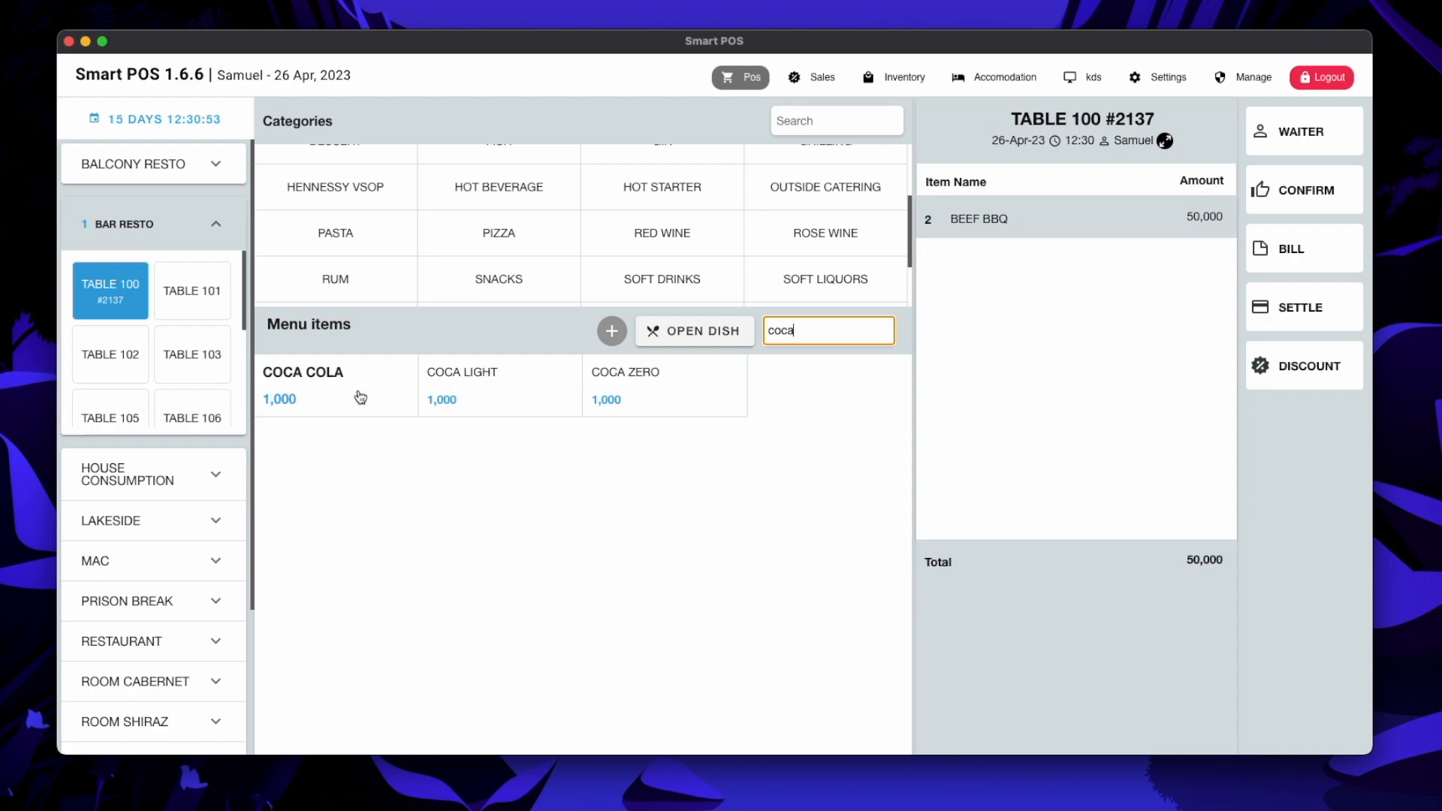
click(348, 396)
click(348, 397)
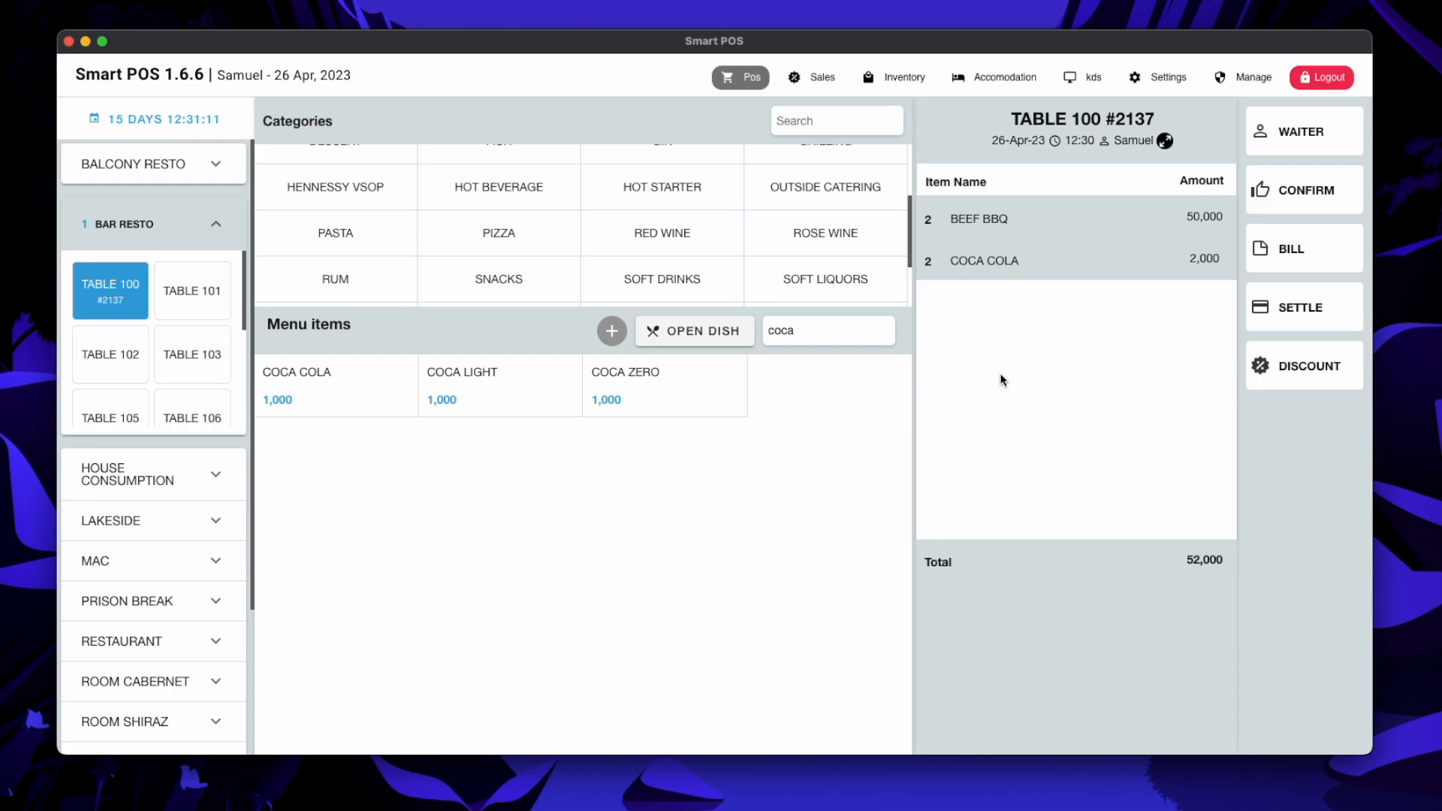
- Look up the KOT options in the access controls, and return to the TABLE 100 order
click(1160, 76)
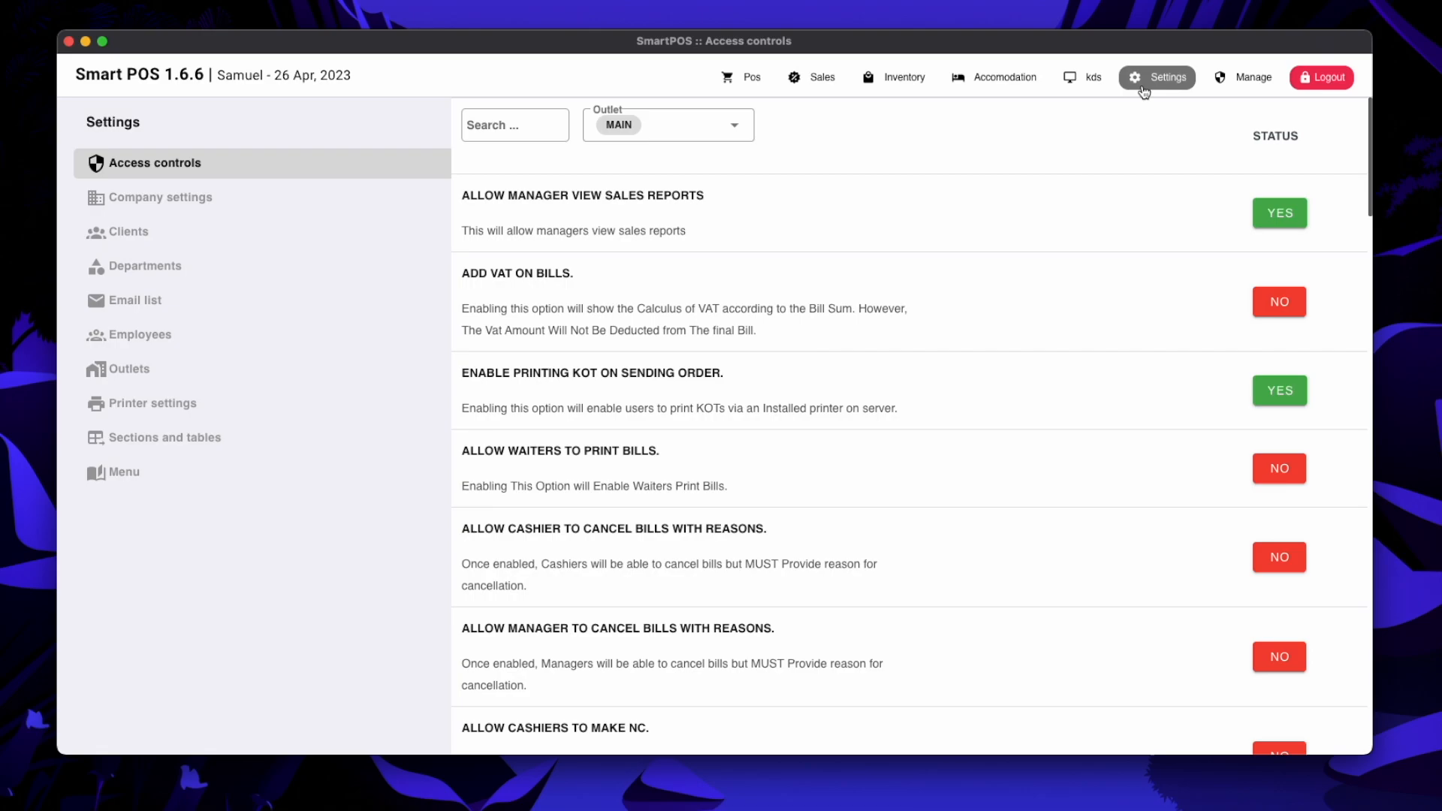
click(523, 116)
text(KOT)
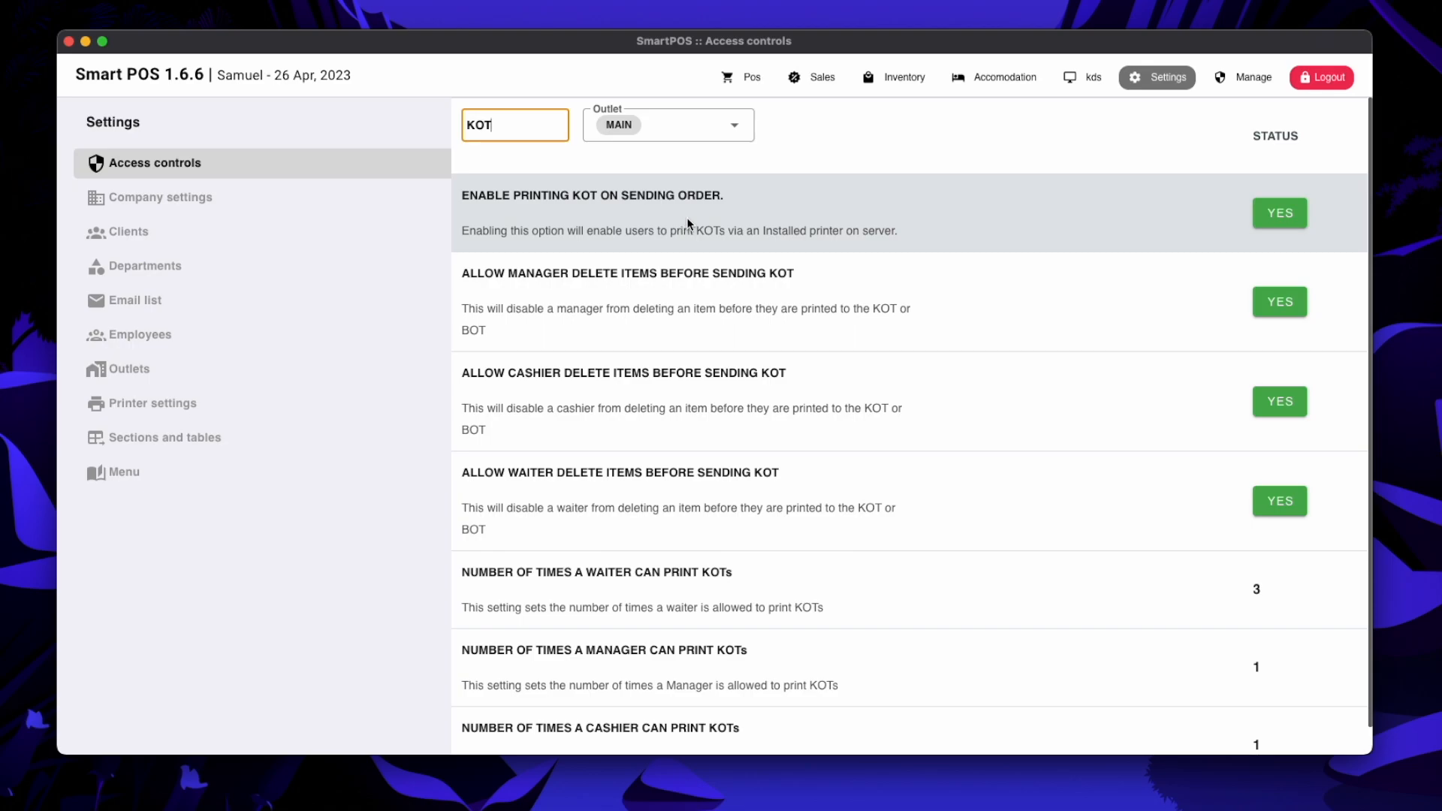
click(740, 76)
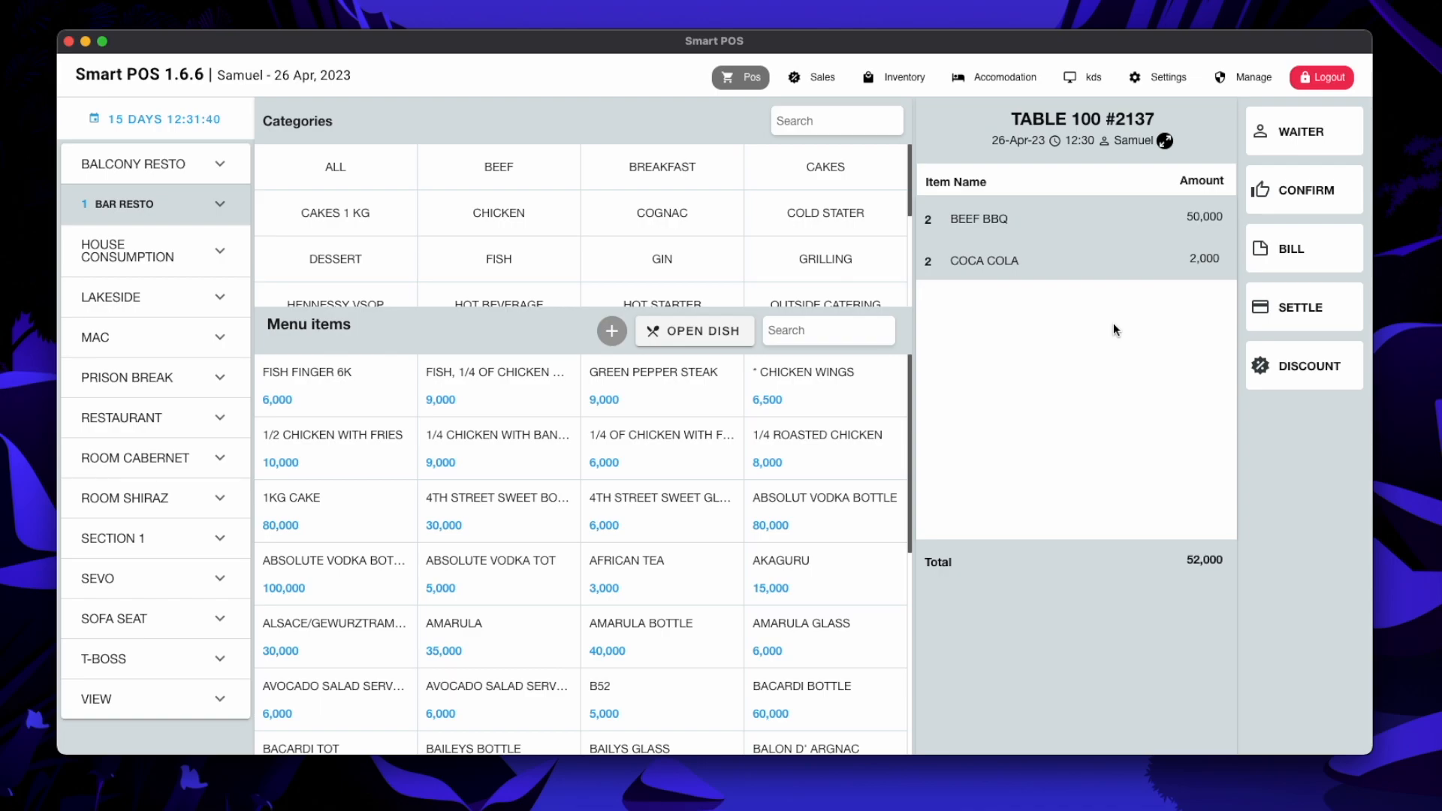
- Review the department printer settings and the BAR printer configuration, and return to the TABLE 100 order
click(1161, 77)
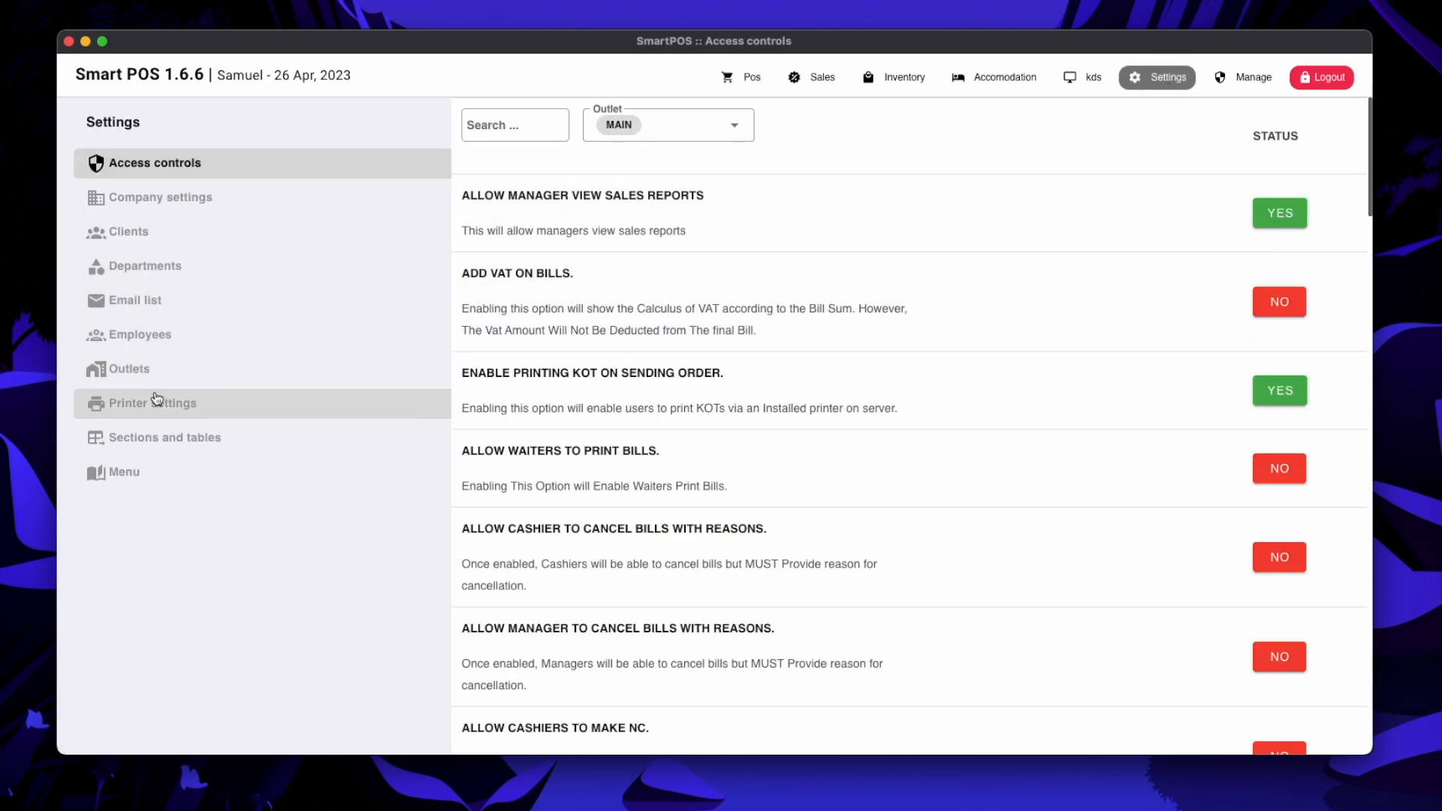
click(135, 406)
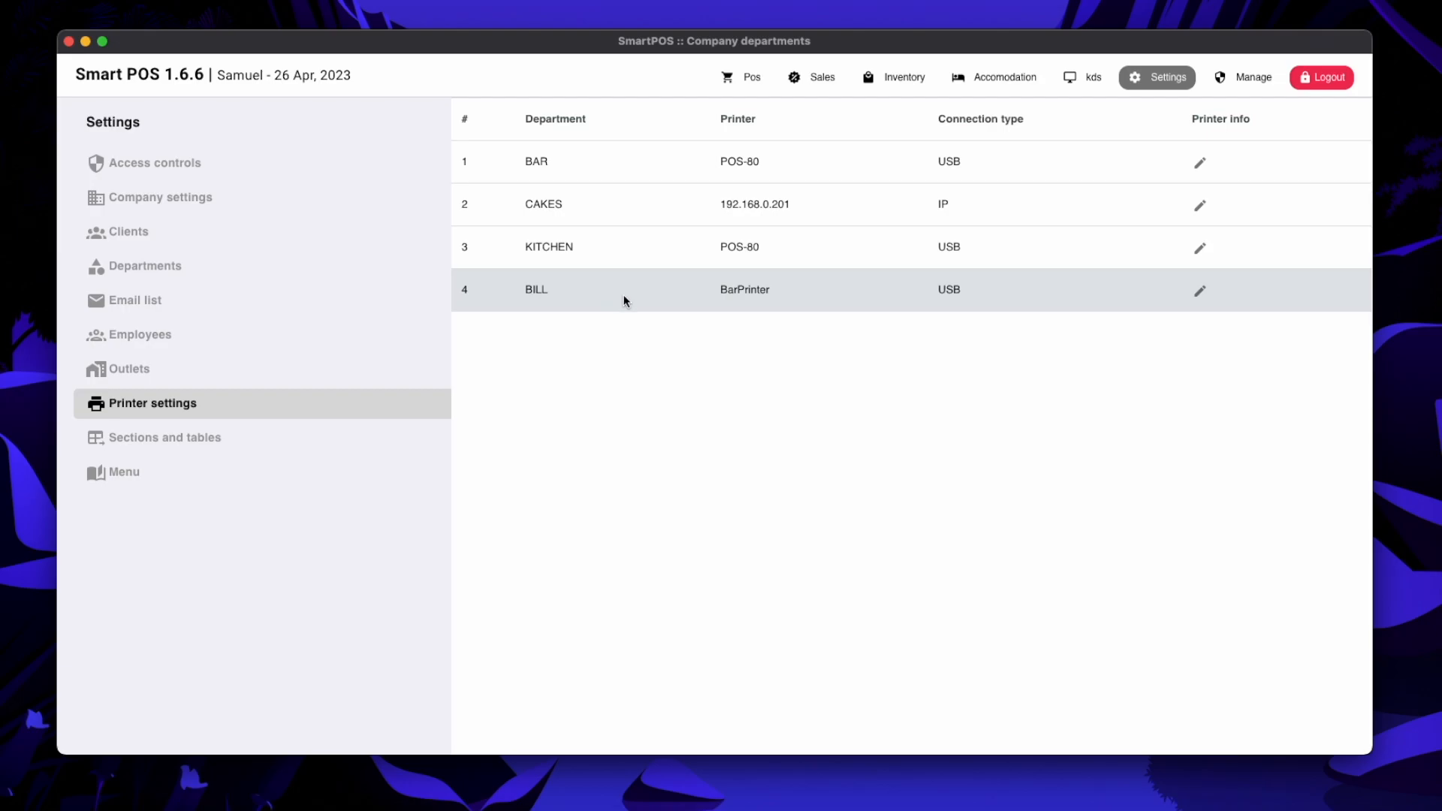
click(1200, 164)
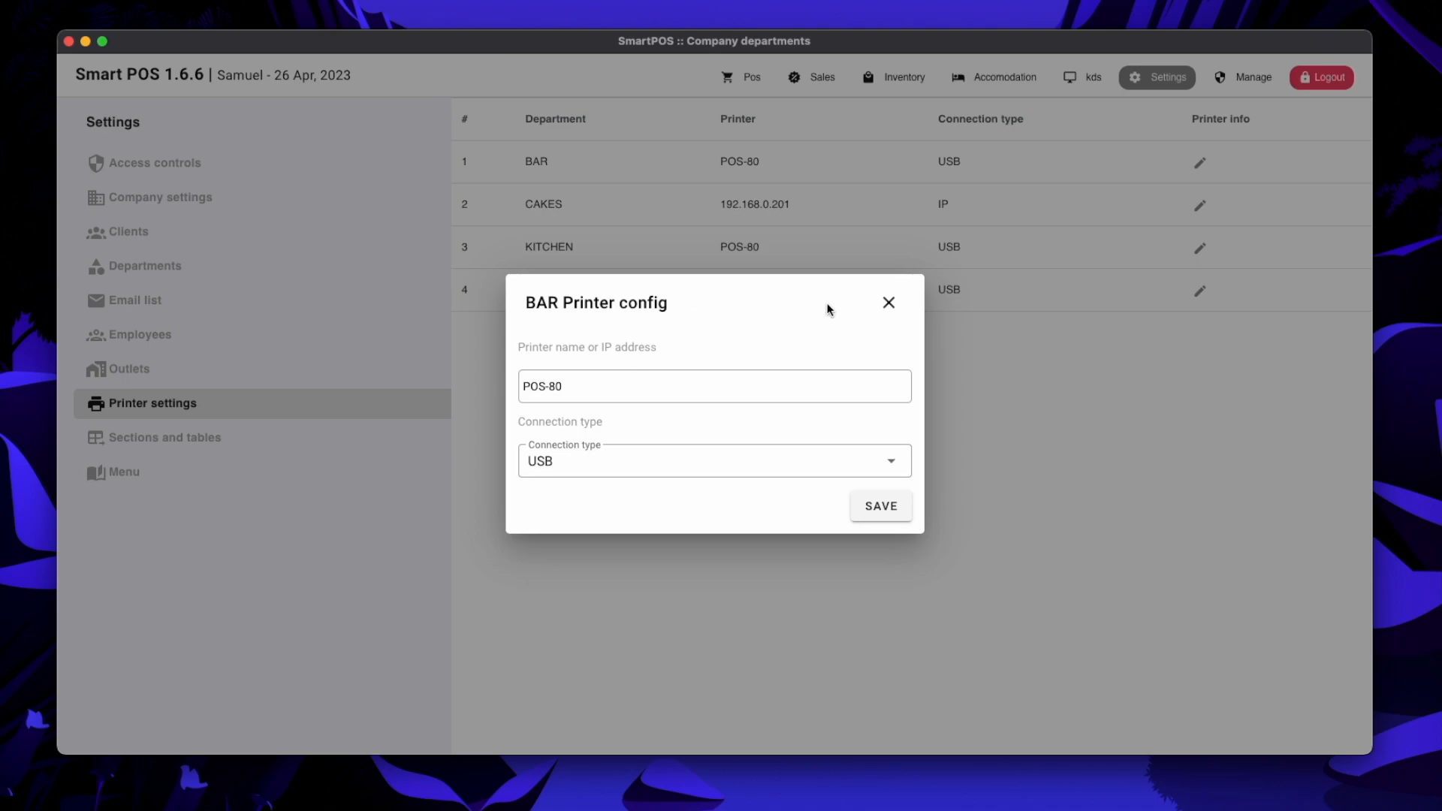
click(889, 303)
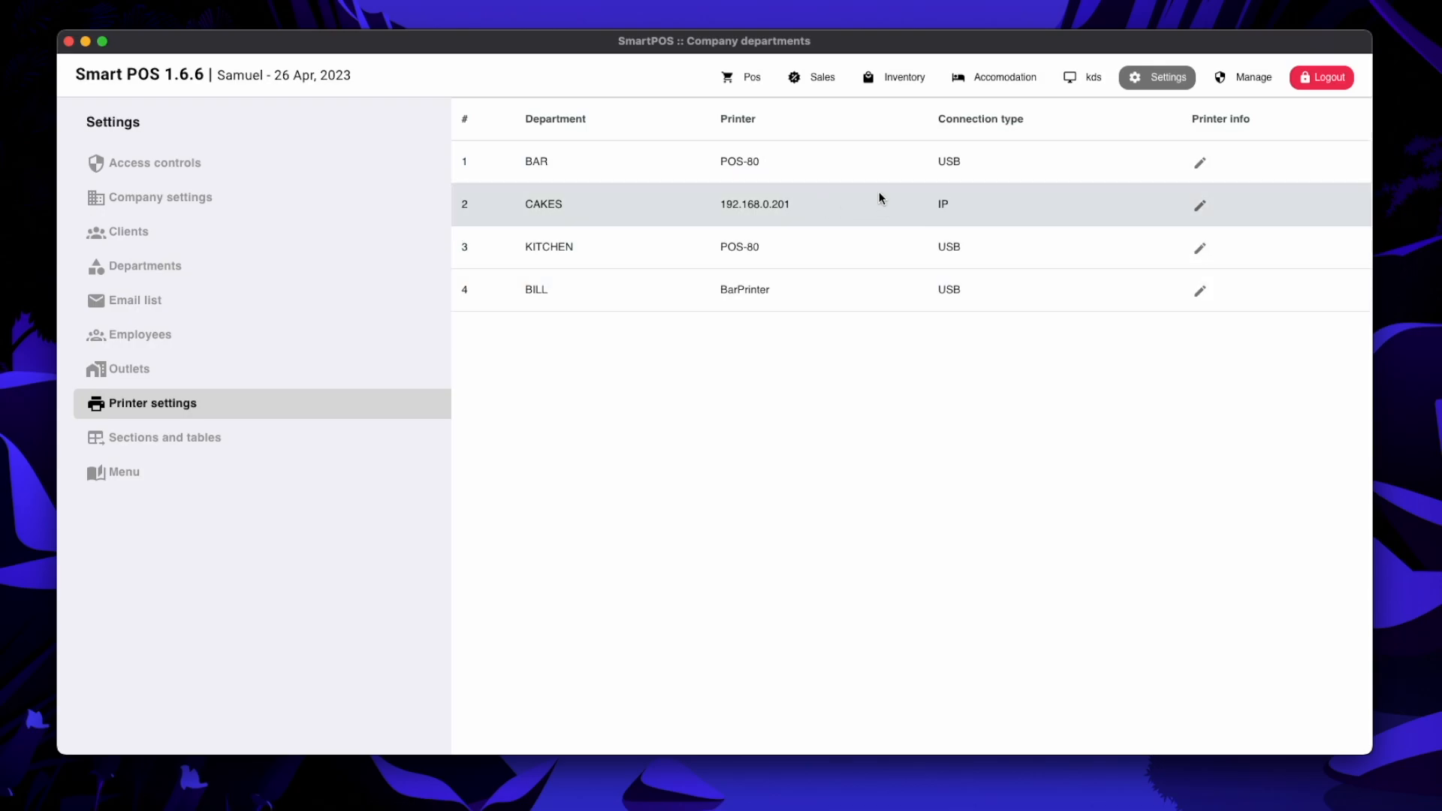
click(738, 89)
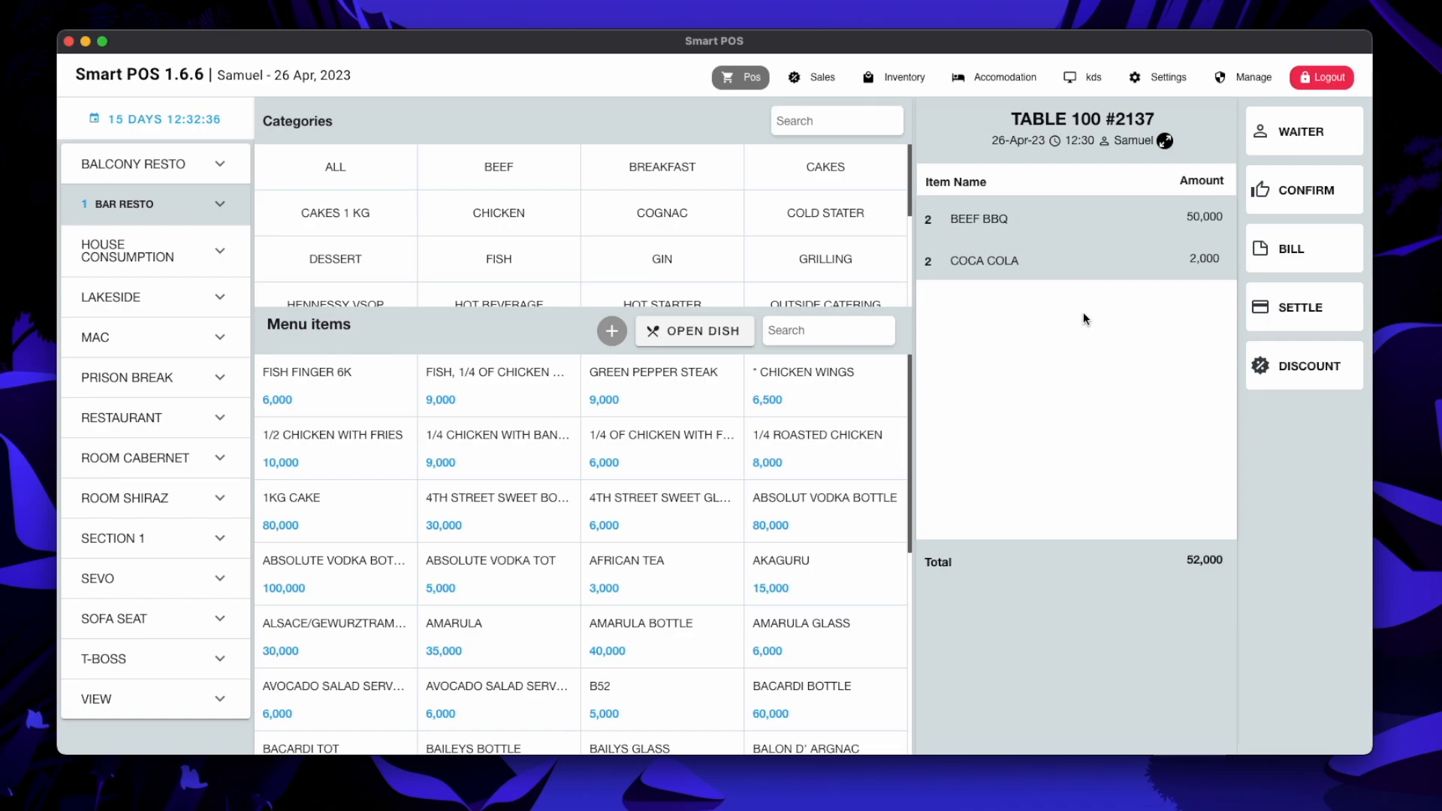
- Assign the third listed waiter to the TABLE 100 order
click(1277, 133)
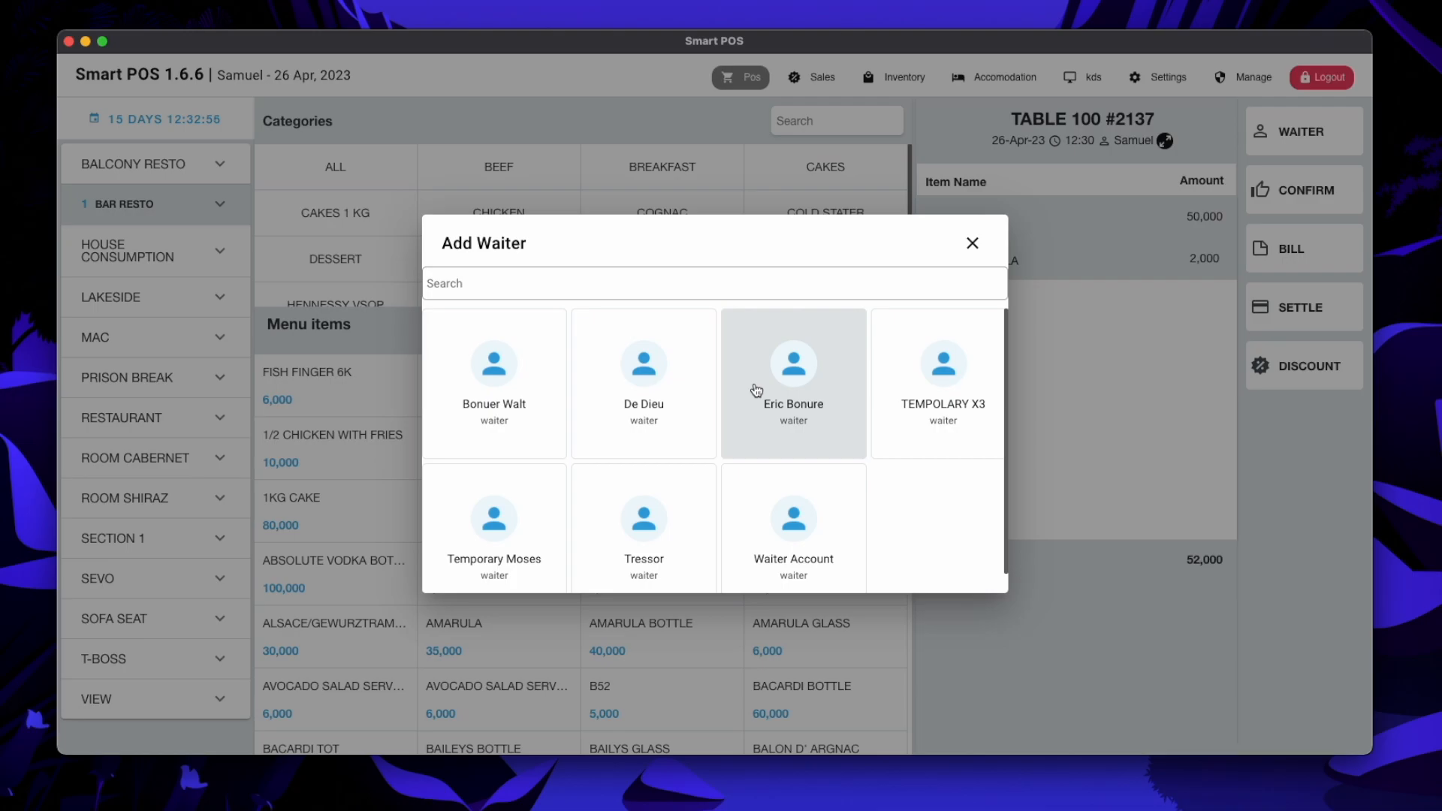
click(794, 387)
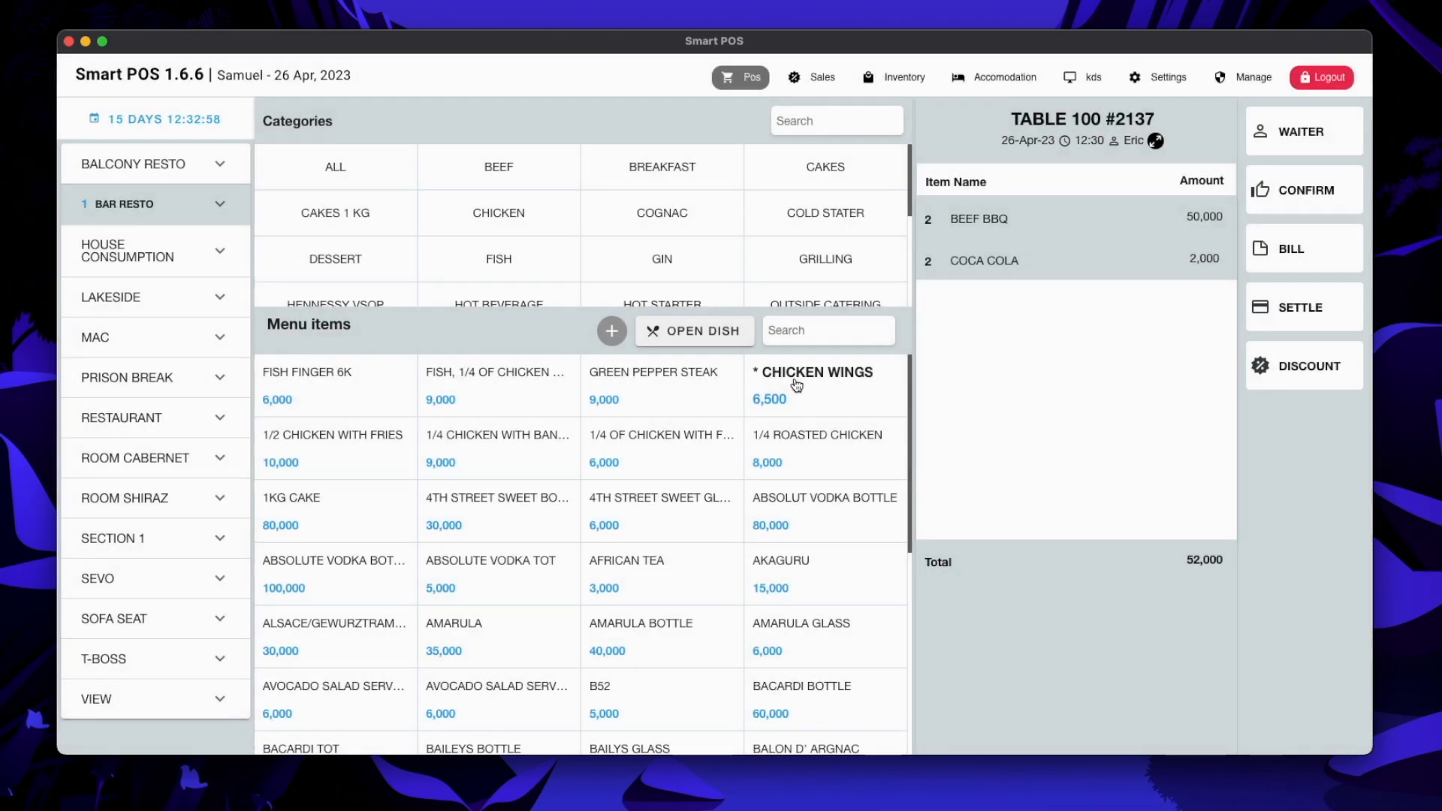
- Save the note "This is for kinds. Please make it as soft as possible" on the first BEEF BBQ
click(1012, 225)
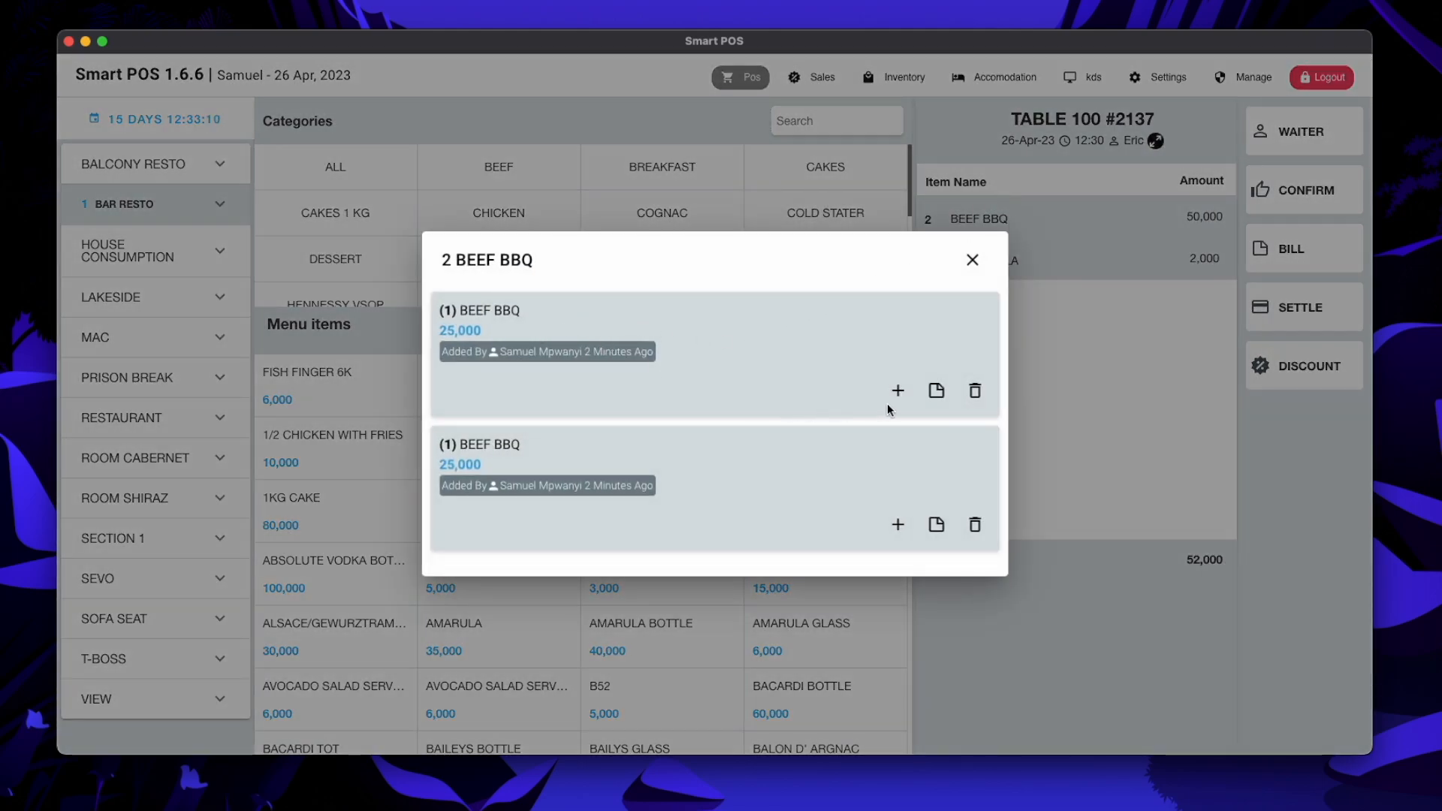
click(937, 391)
click(517, 392)
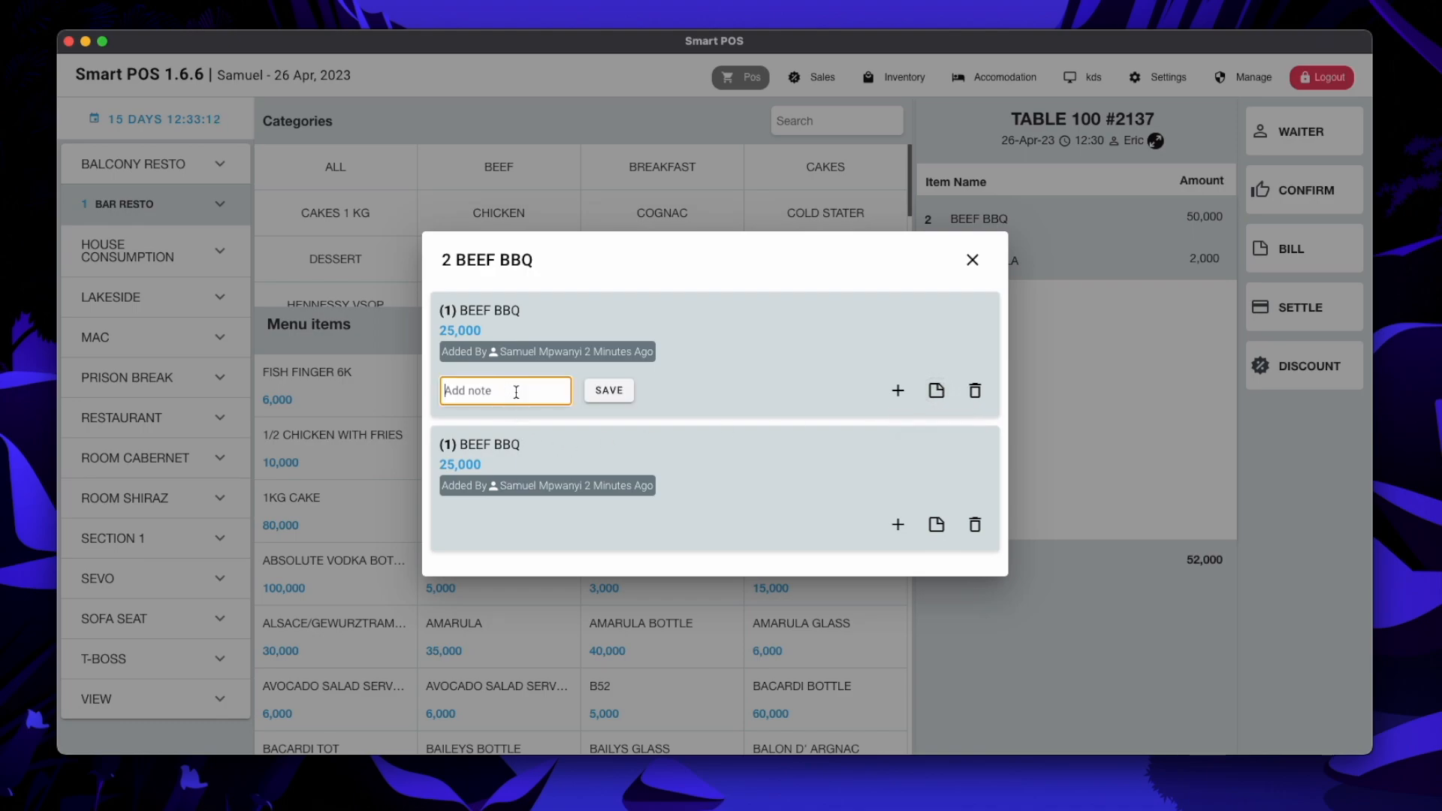
text(This is )
text(for )
text(kind)
text(s. Please)
text( make it a)
text(s soft as )
text(possible)
click(606, 392)
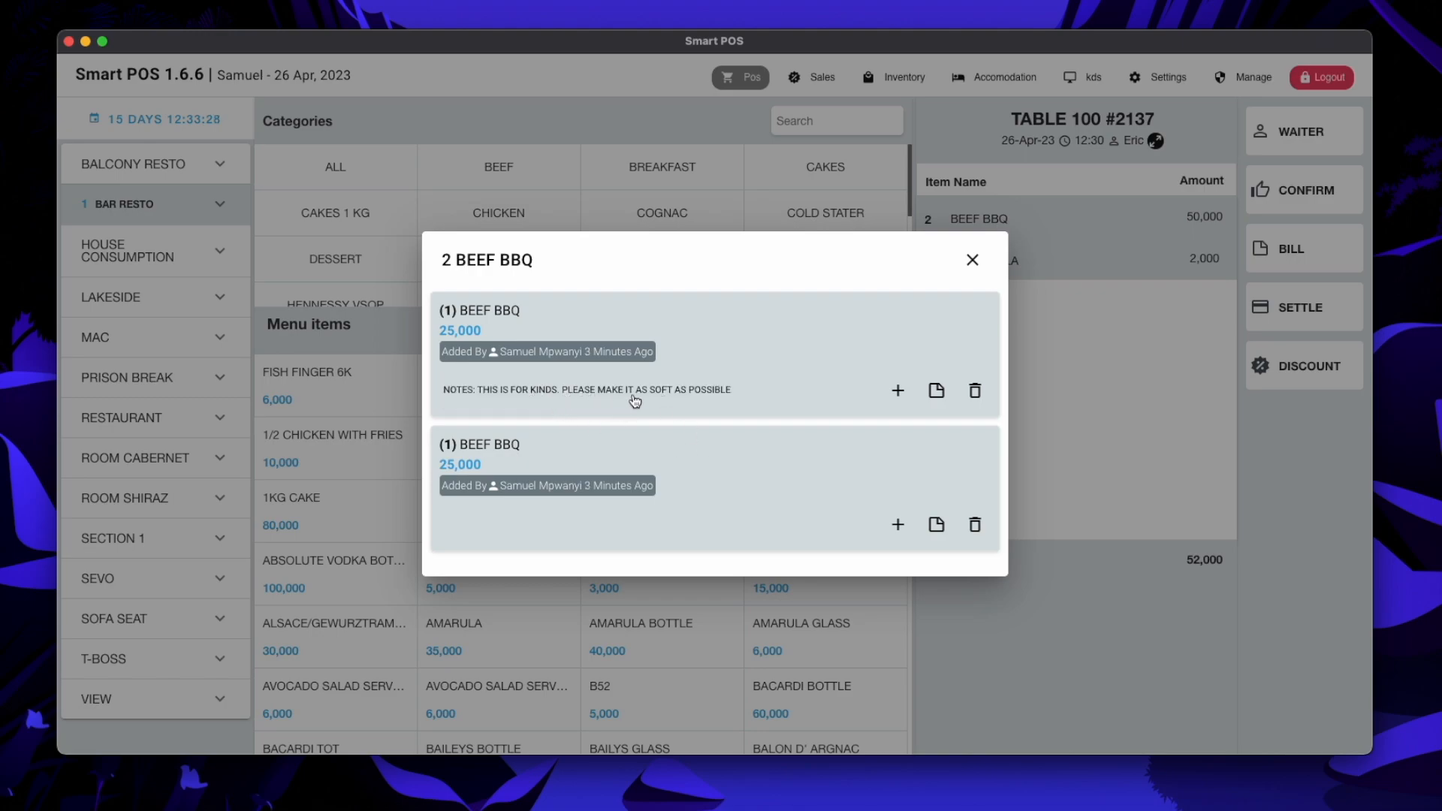
- Save the note "Make this spicy" on the second BEEF BBQ
click(937, 525)
click(490, 524)
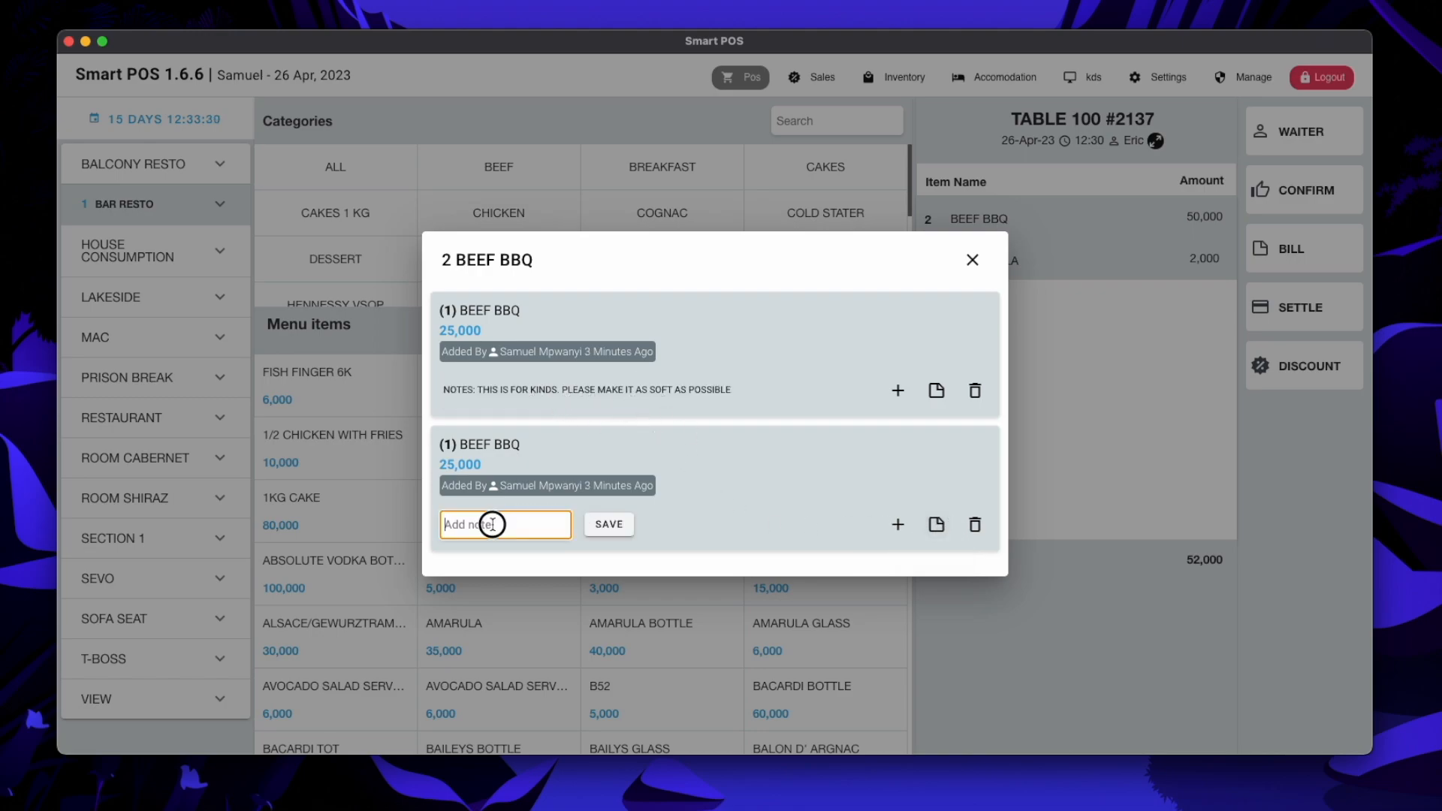
text(M)
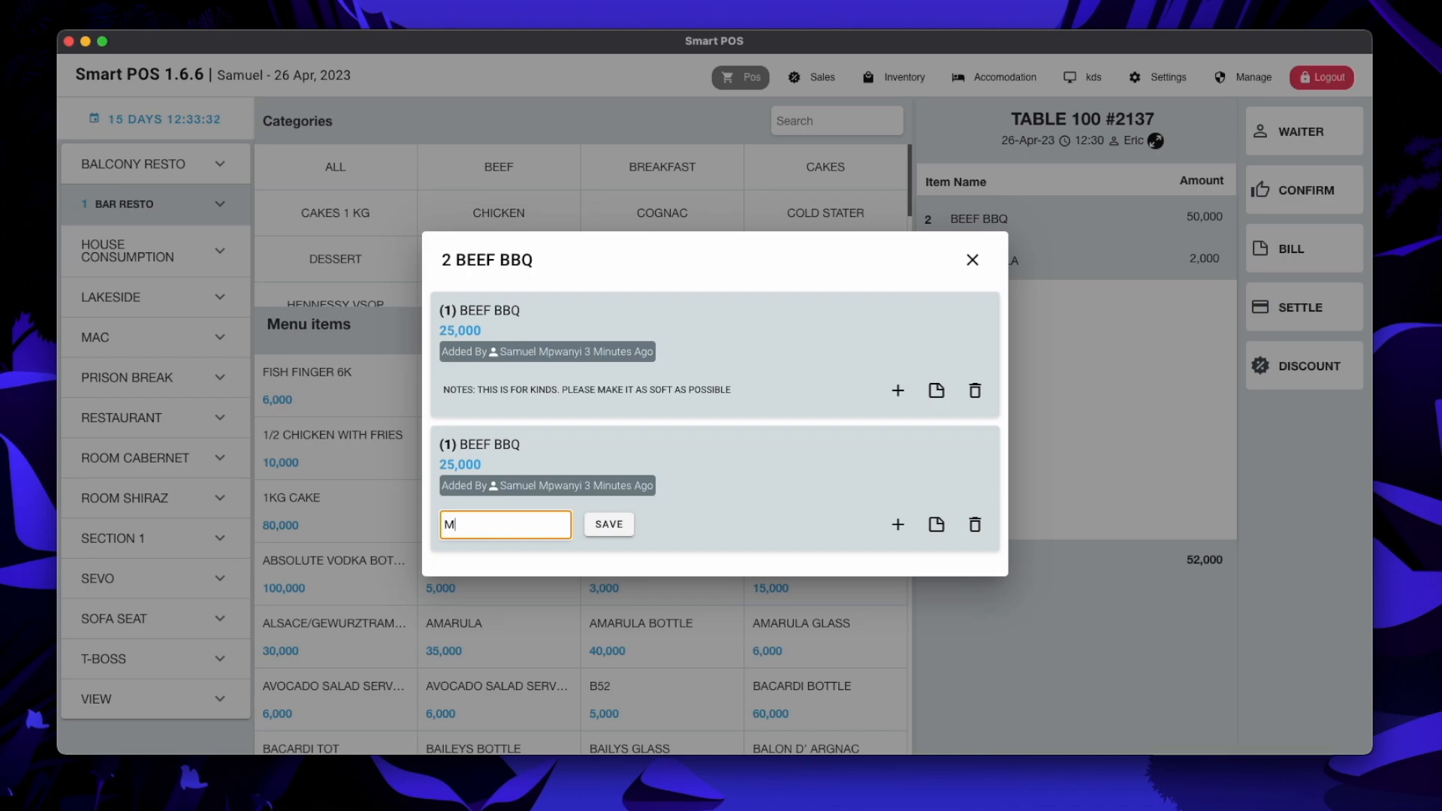
text(ake this spicy)
click(607, 526)
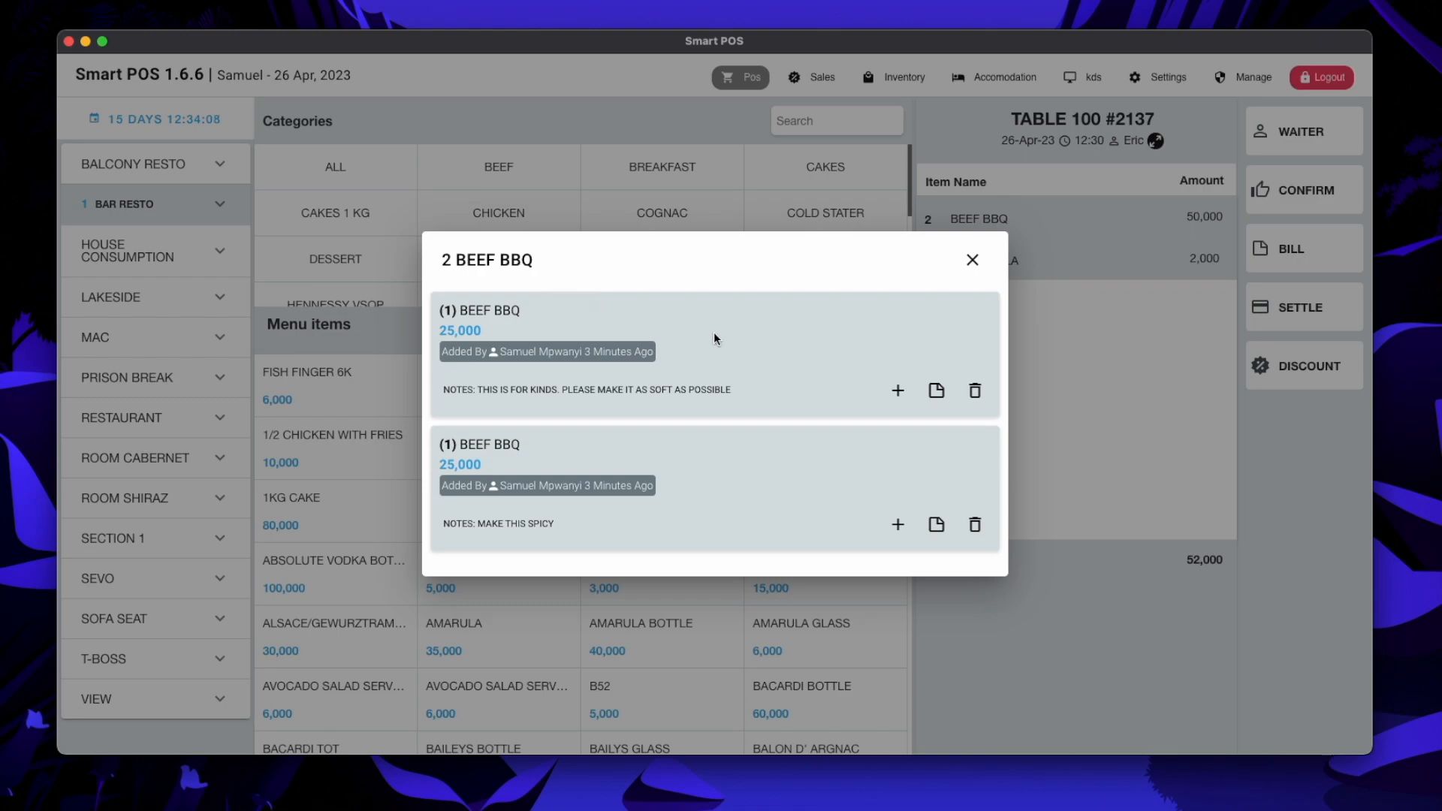
- Add one CHIPS addon with the remark "for kids" to the first BEEF BBQ and review its addon list
click(902, 394)
click(858, 254)
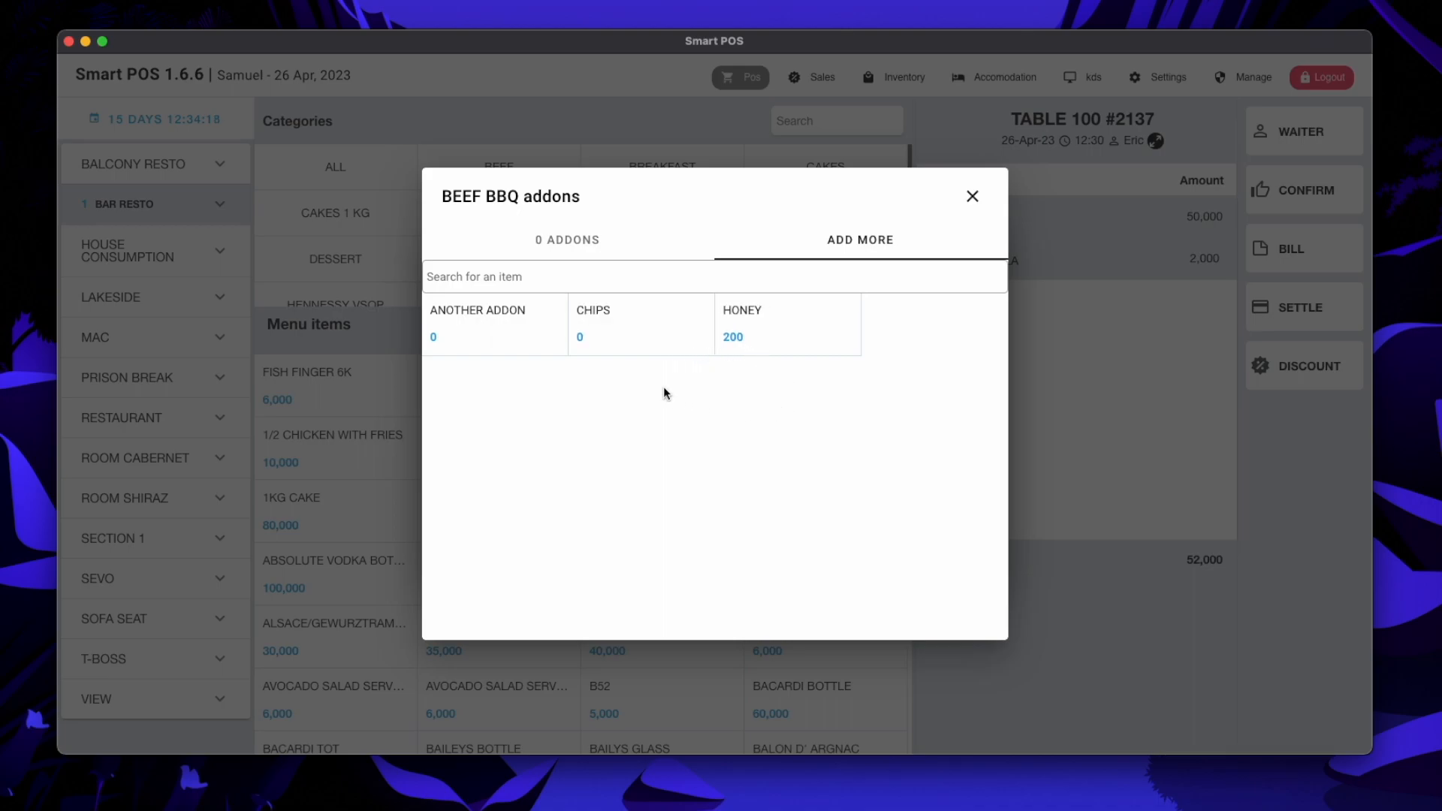
click(634, 328)
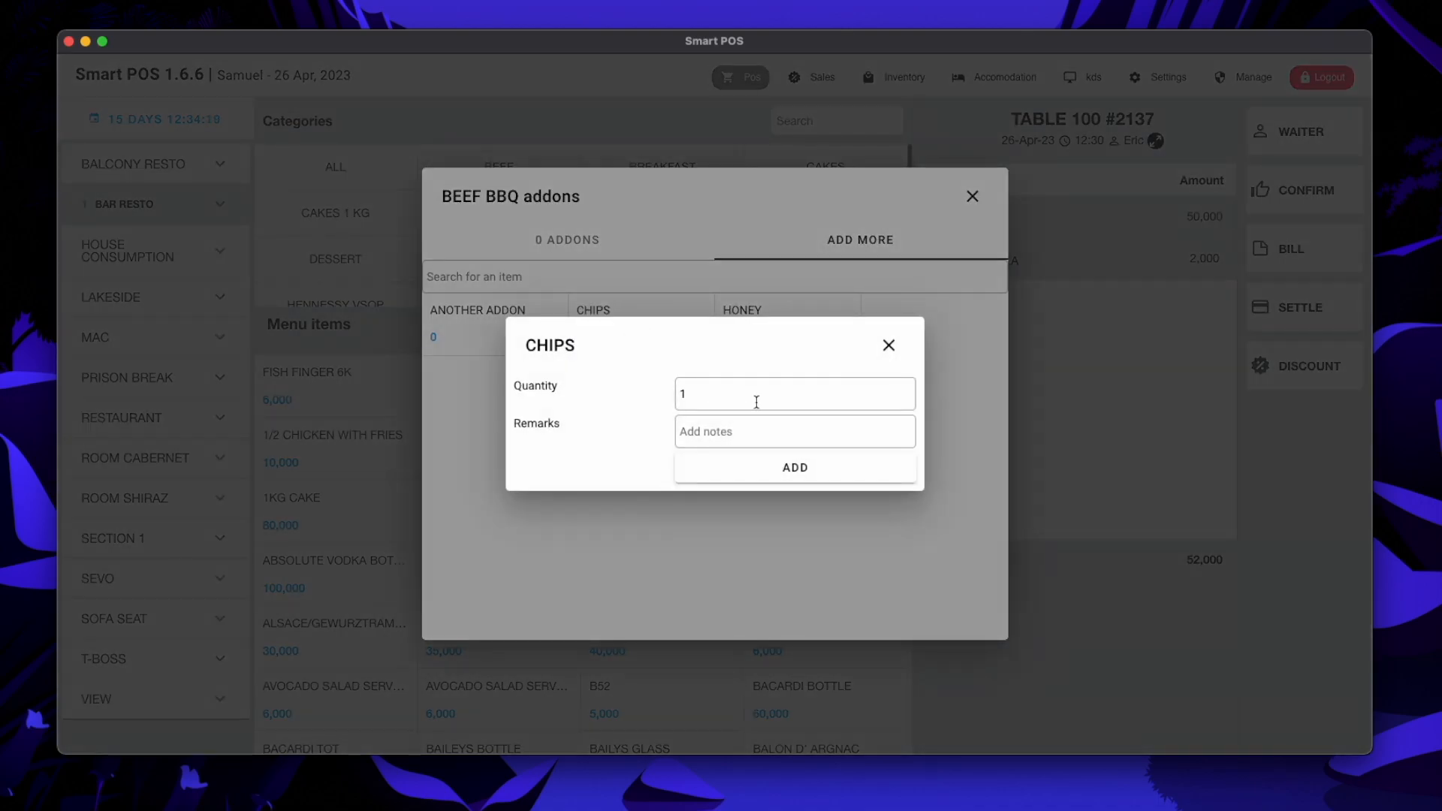
click(718, 430)
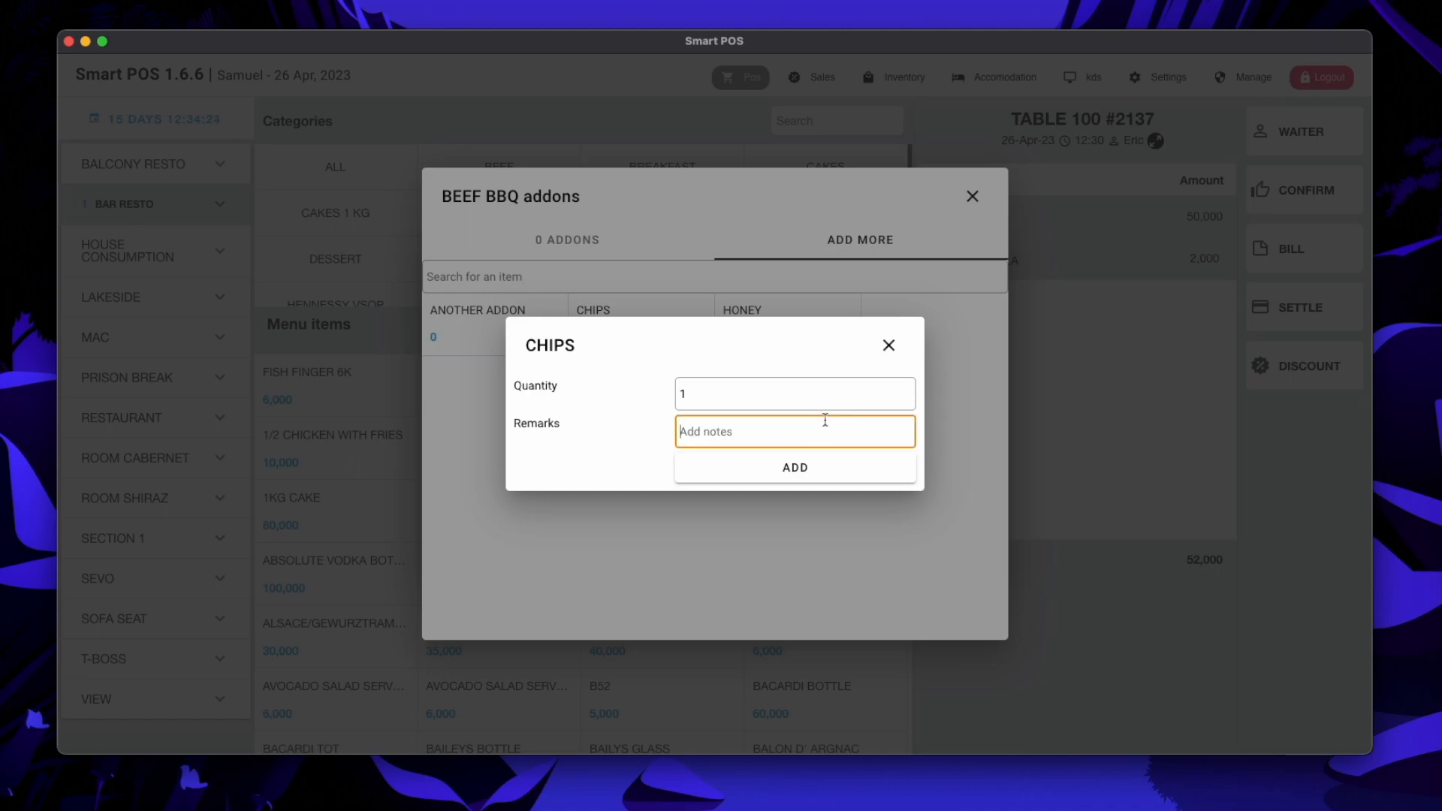
text(for kids)
click(830, 477)
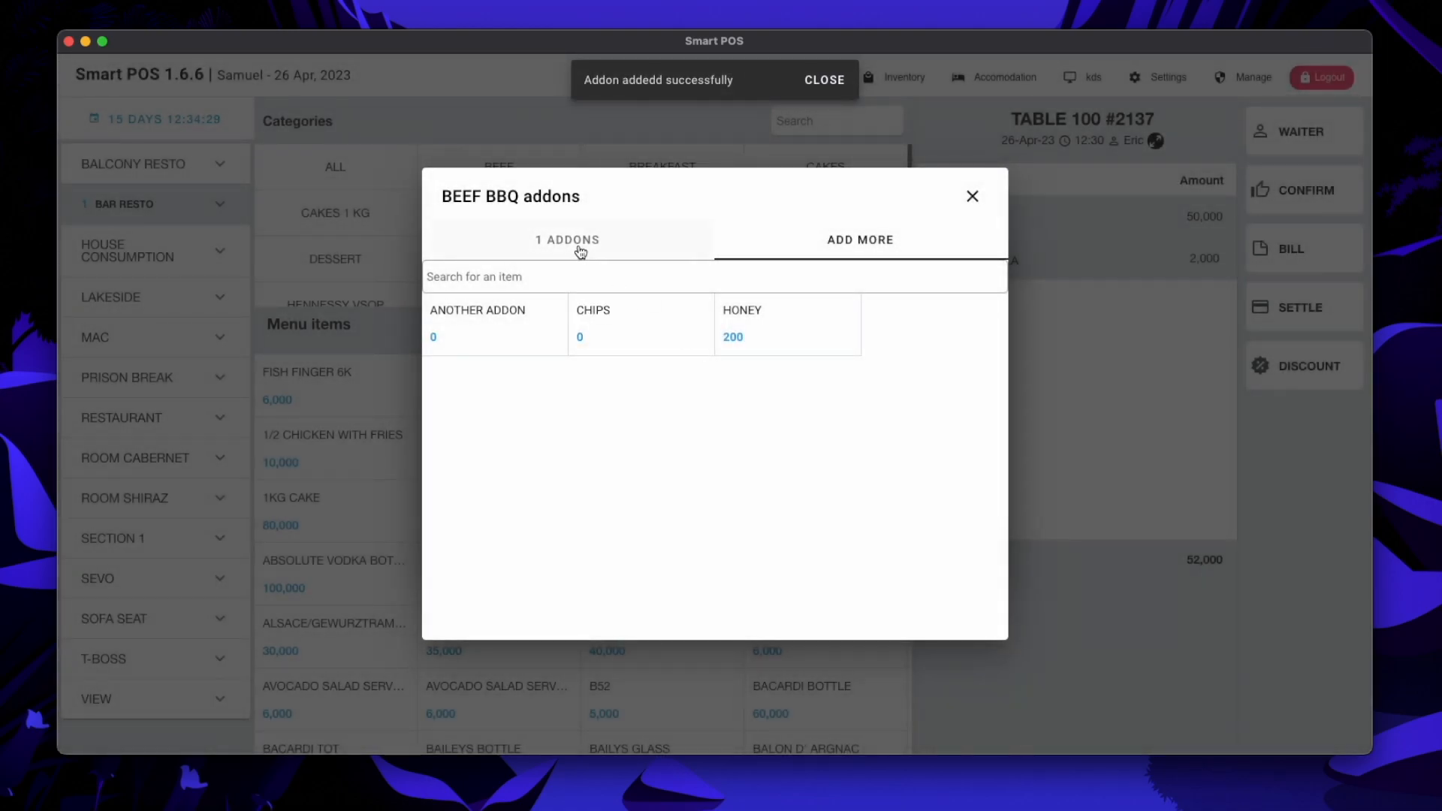
click(580, 251)
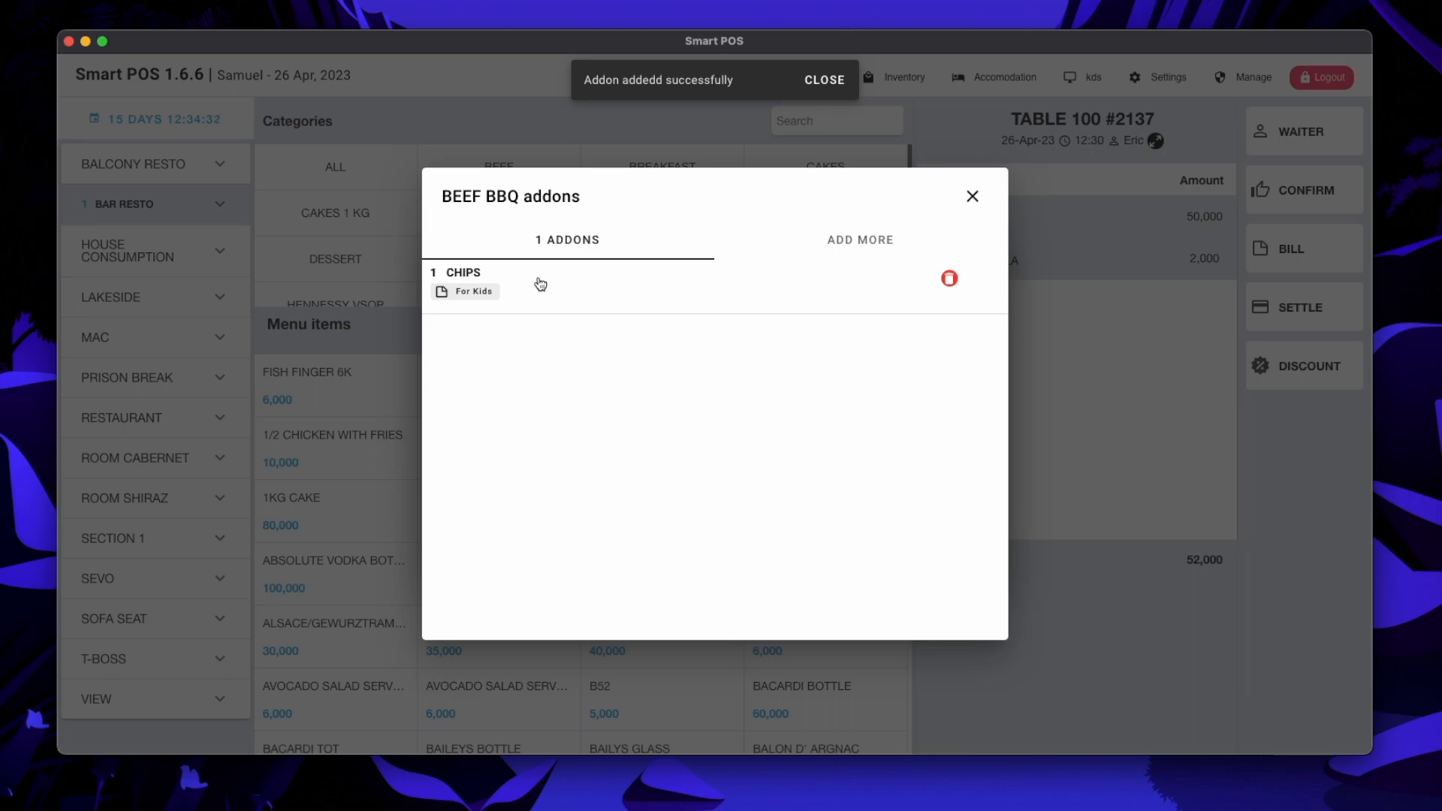
click(973, 196)
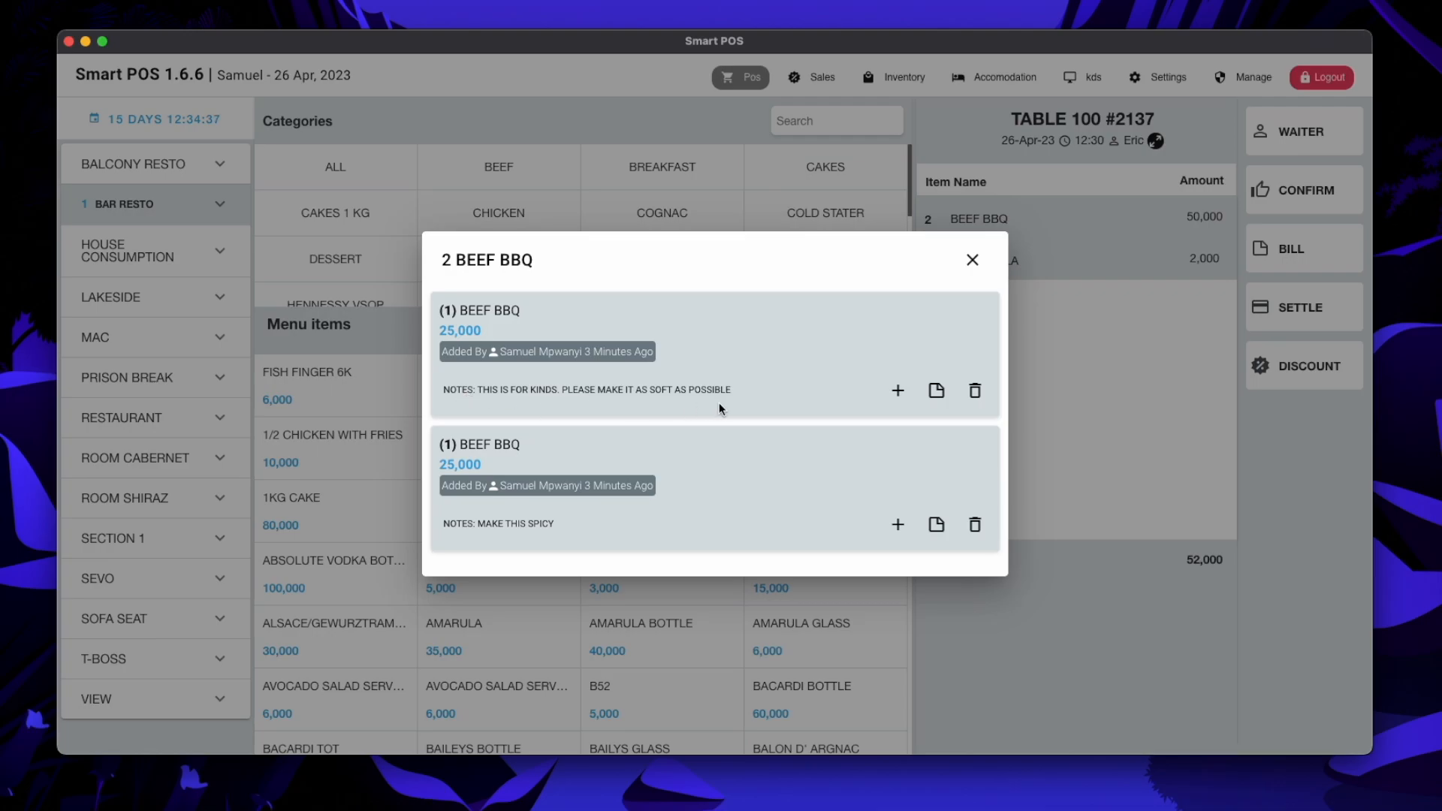
- Leave the BEEF BBQ item details and confirm the TABLE 100 order
click(973, 260)
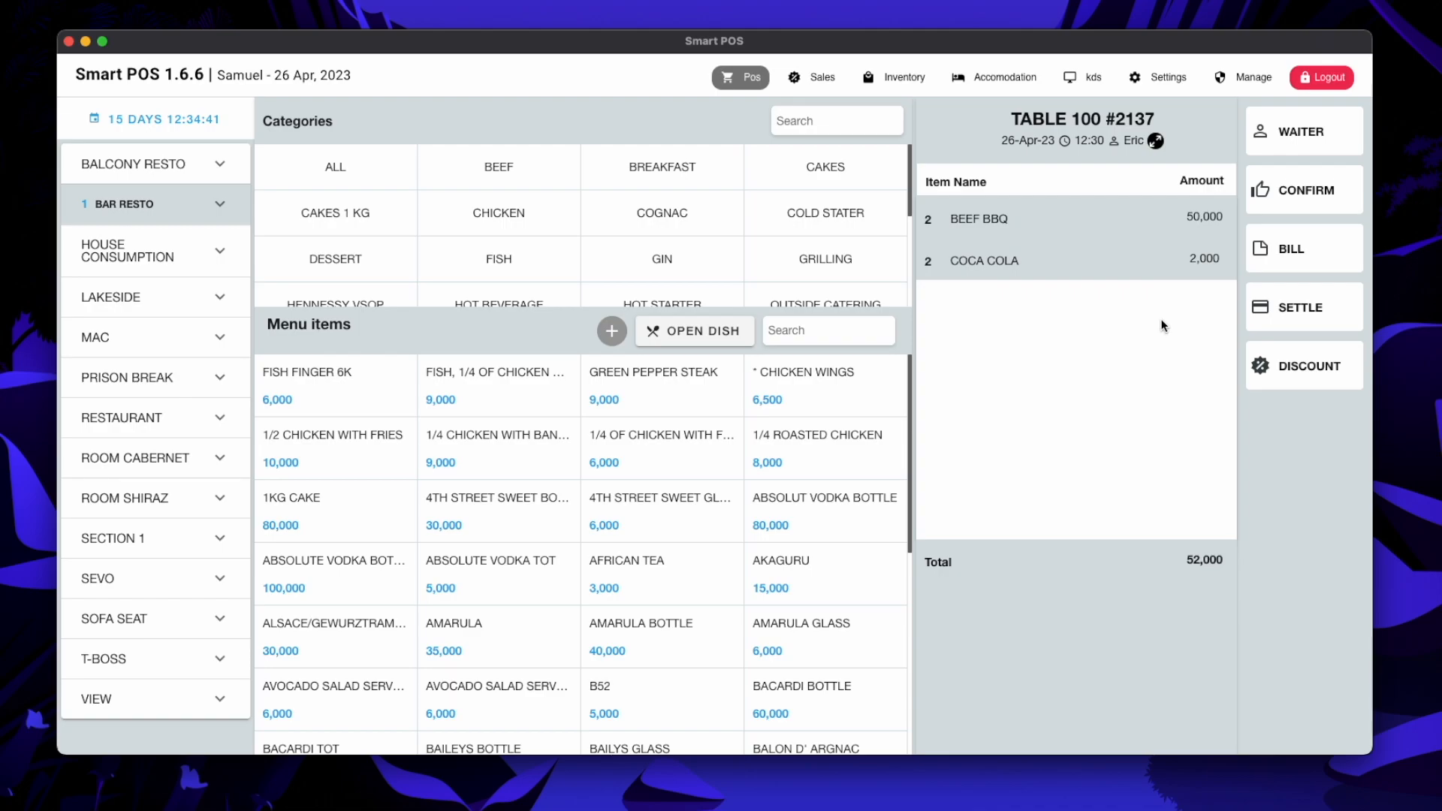
click(1305, 195)
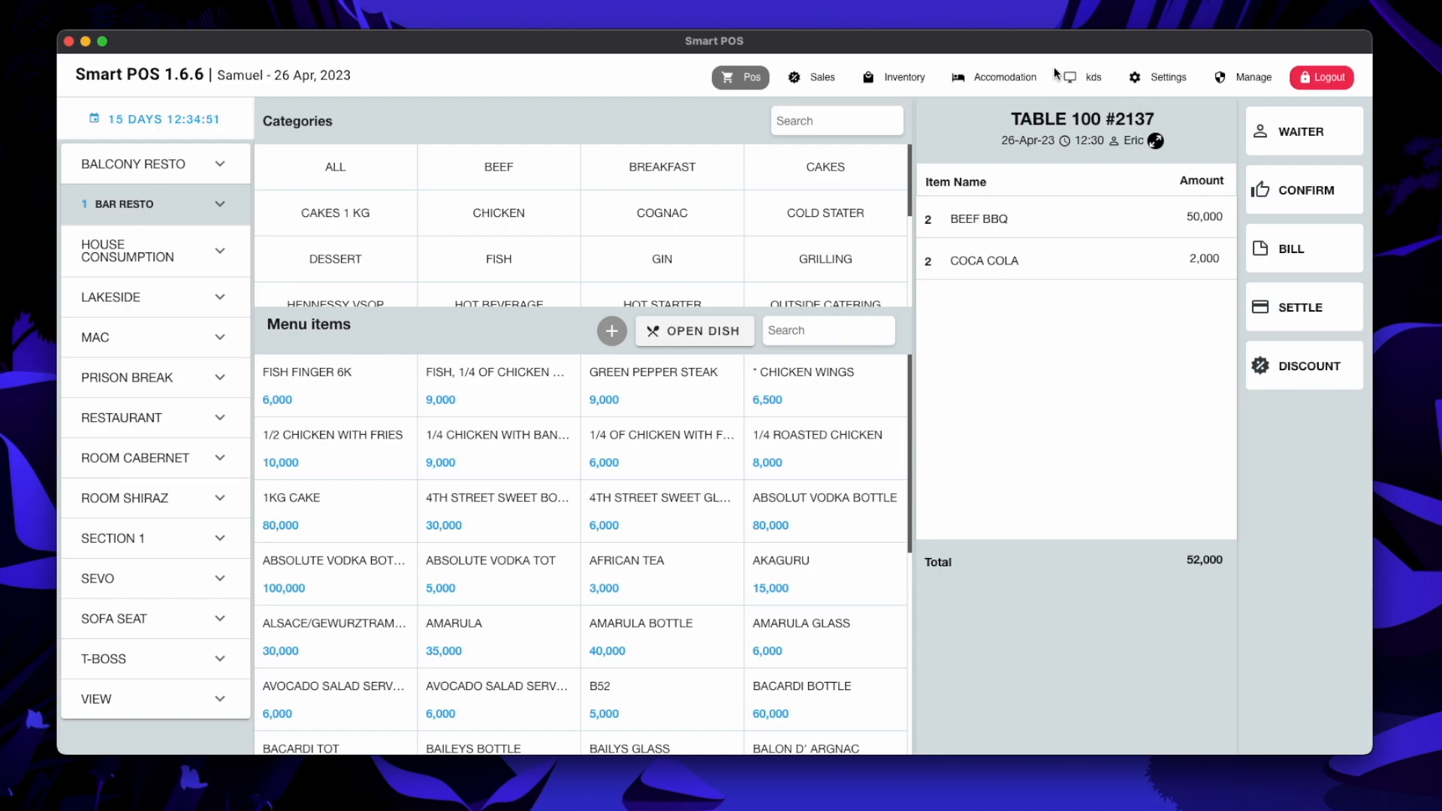
- Show only the KITCHEN department's pending orders on the kitchen display screen
click(1074, 78)
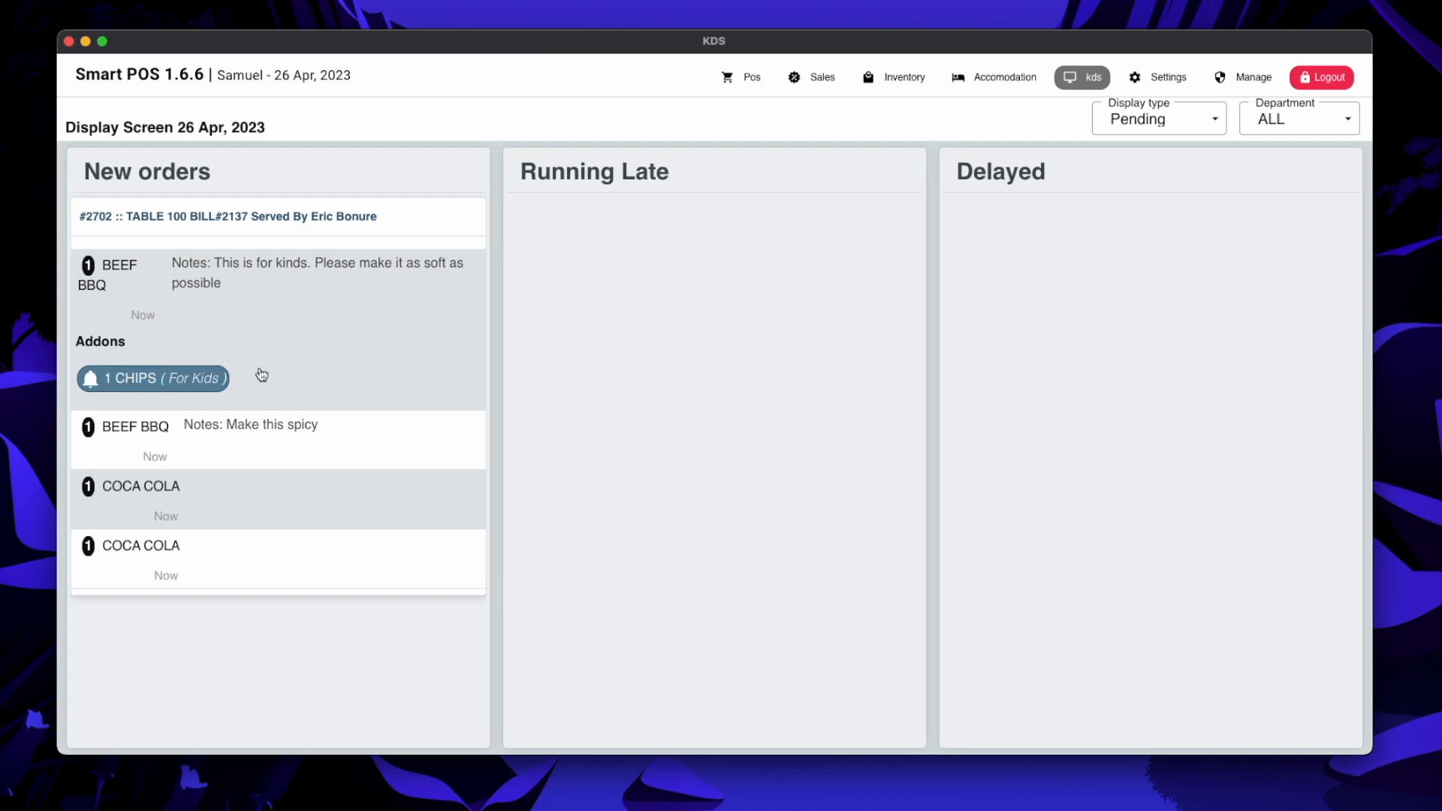
click(1269, 132)
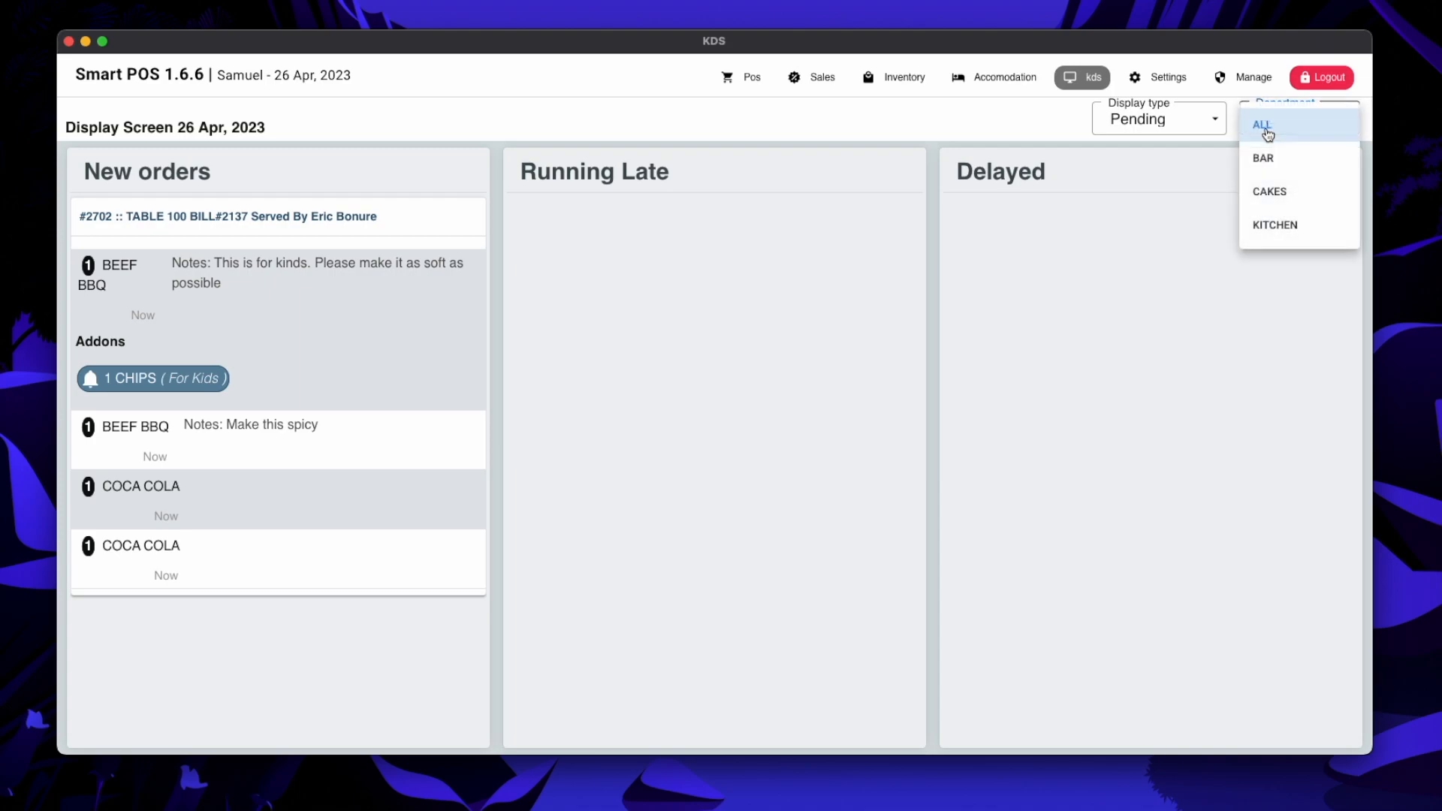
click(1278, 232)
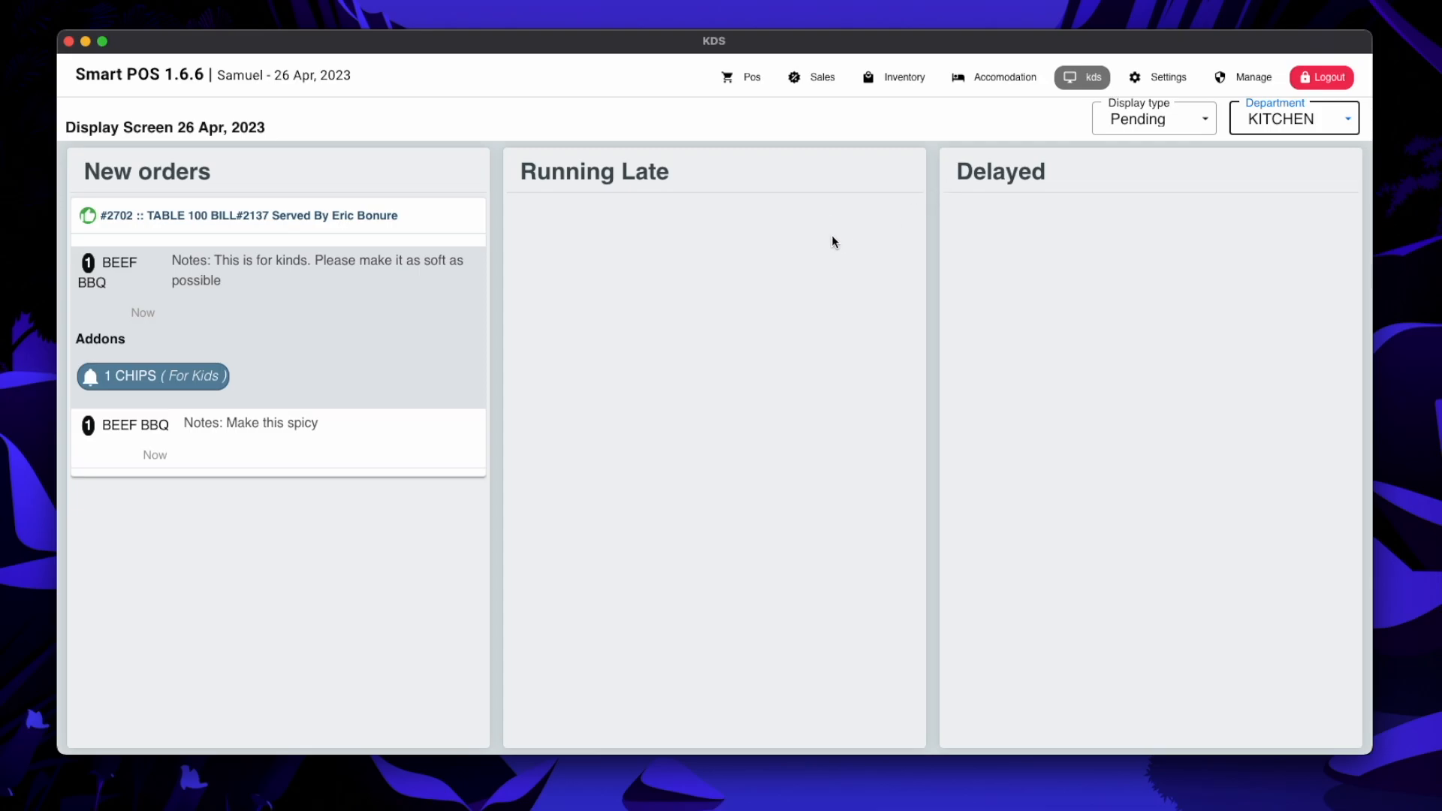
- Return to the point of sale and review the addons of the first BEEF BBQ in the TABLE 100 order
click(745, 89)
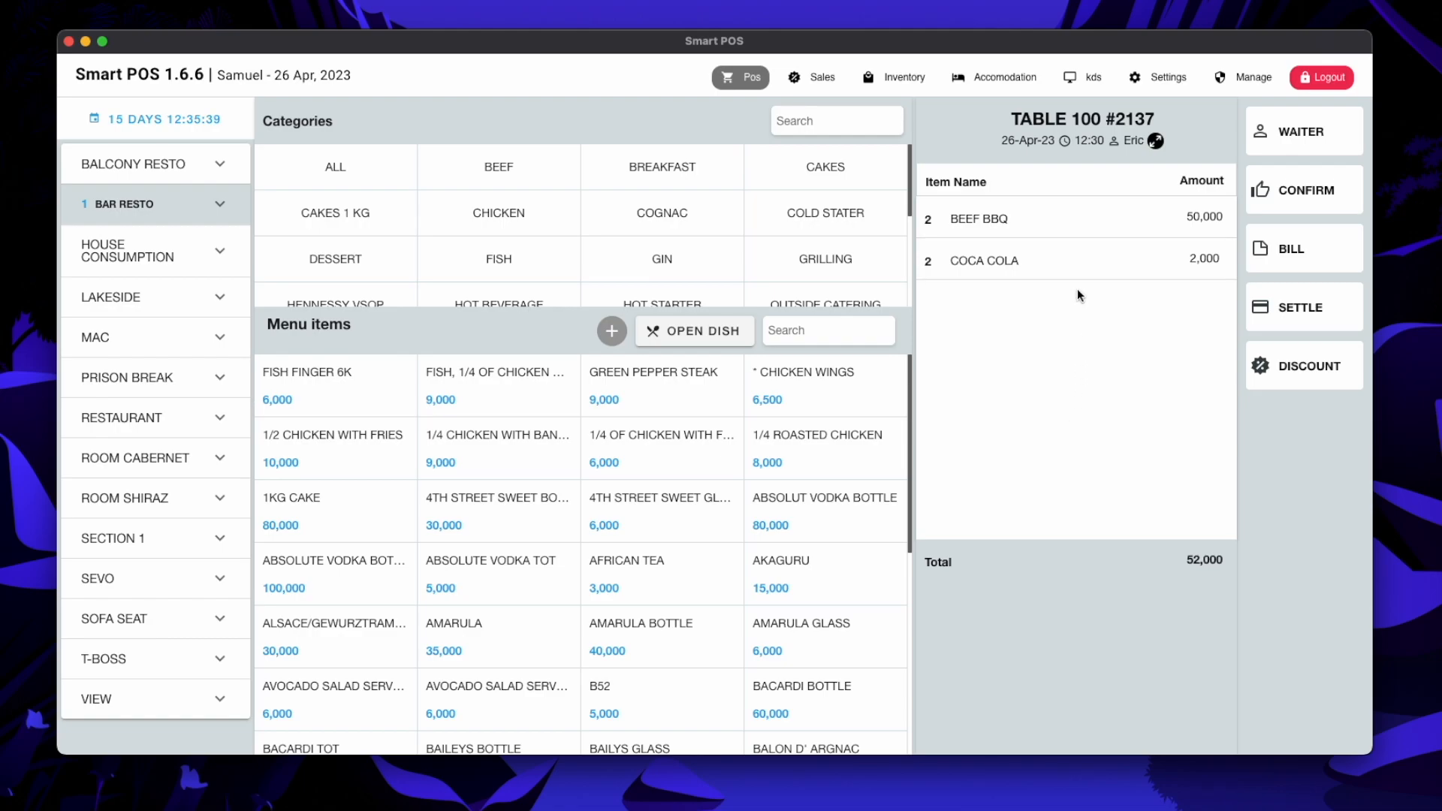
click(986, 221)
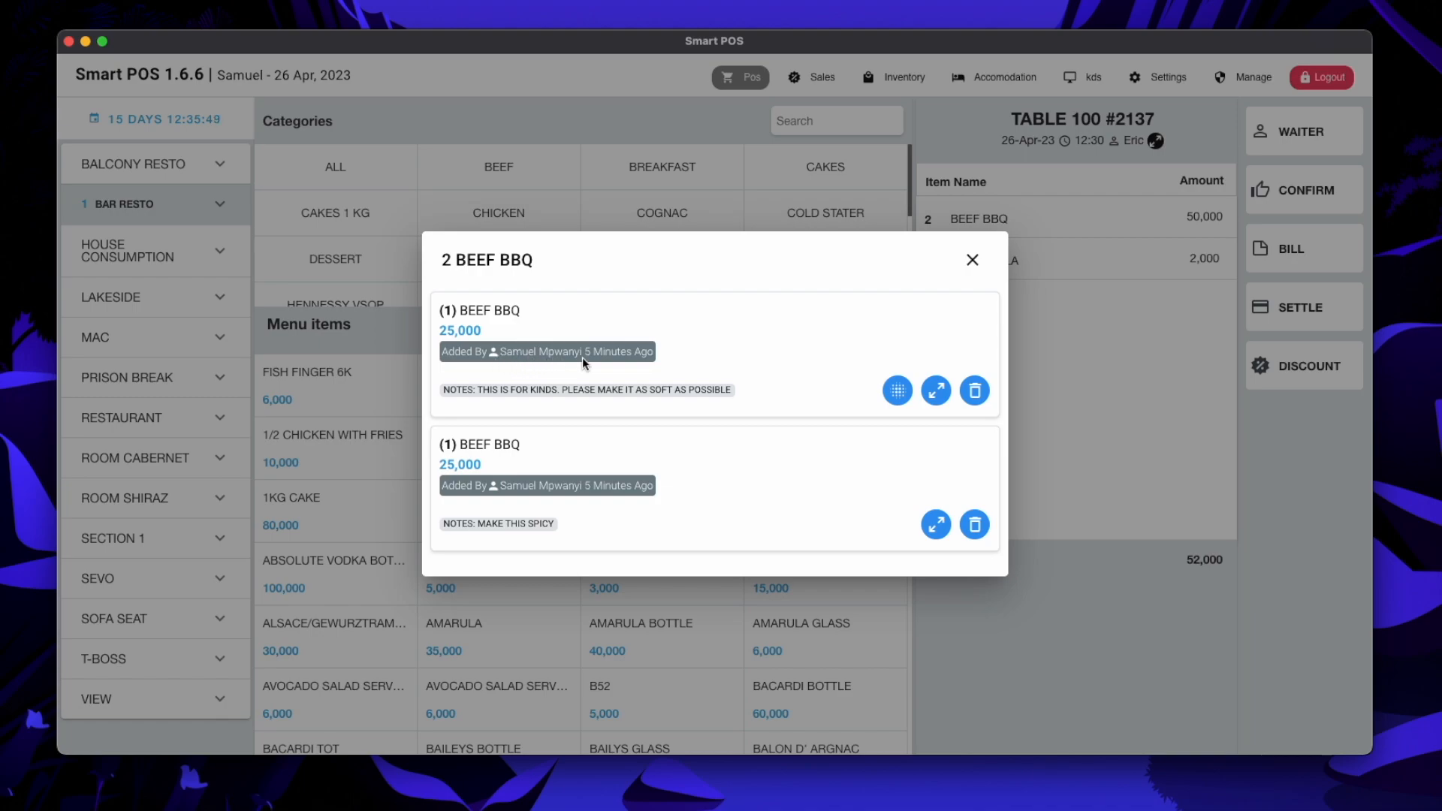
click(900, 392)
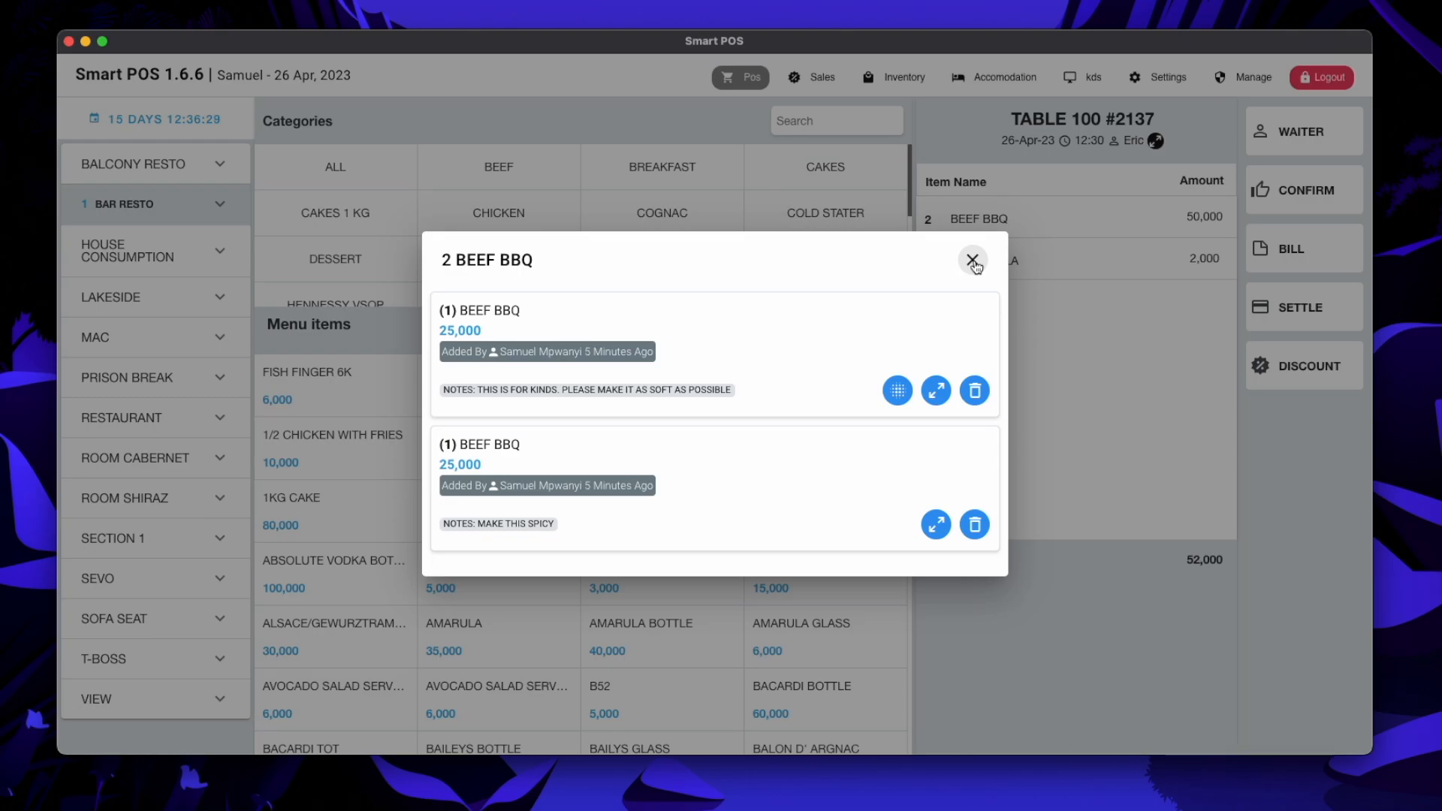
- Cancel the BEEF BBQ carrying the kids' note with the reason "Client canceled" and close the item details
click(974, 391)
click(750, 415)
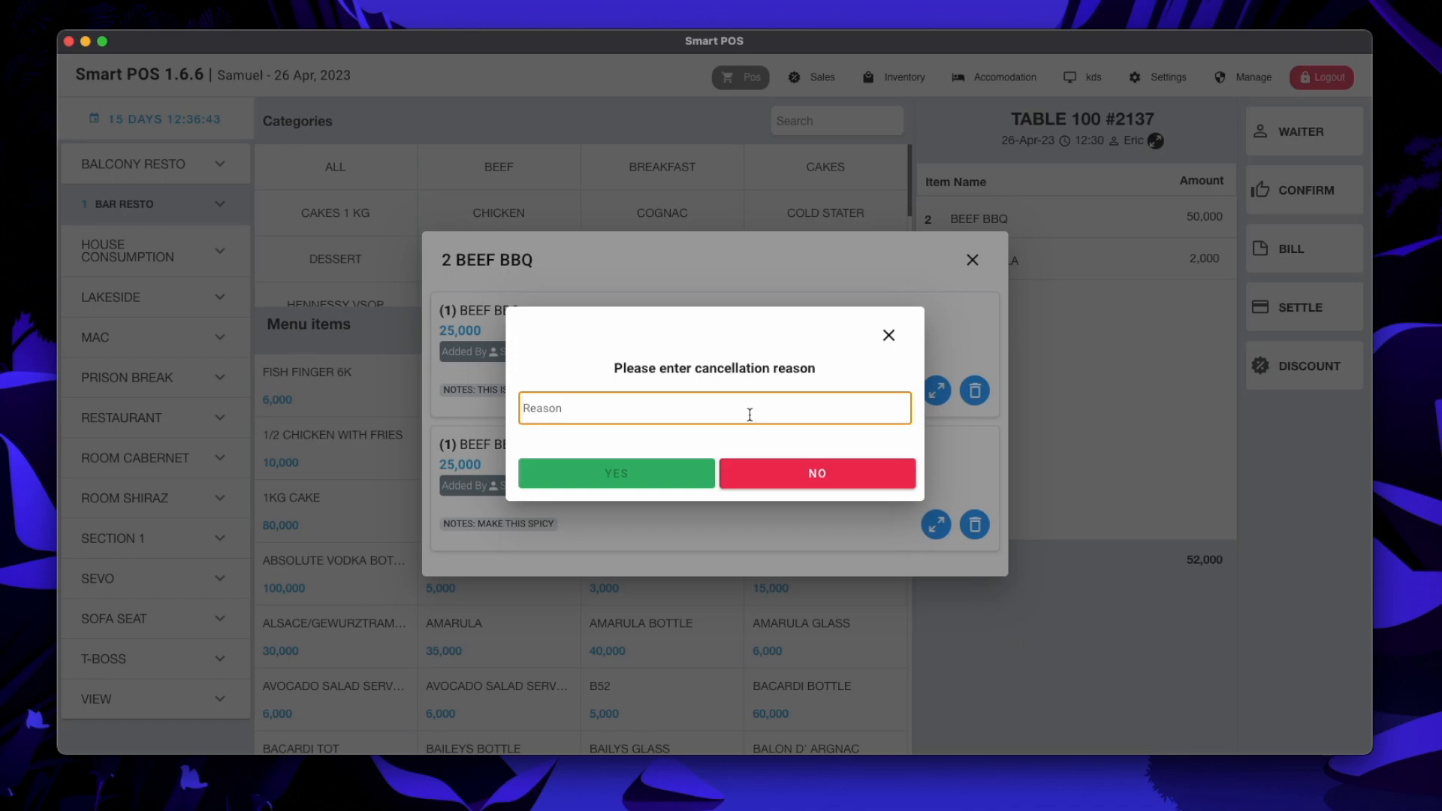
text(Client ca)
text(nc3)
text(eled)
click(653, 474)
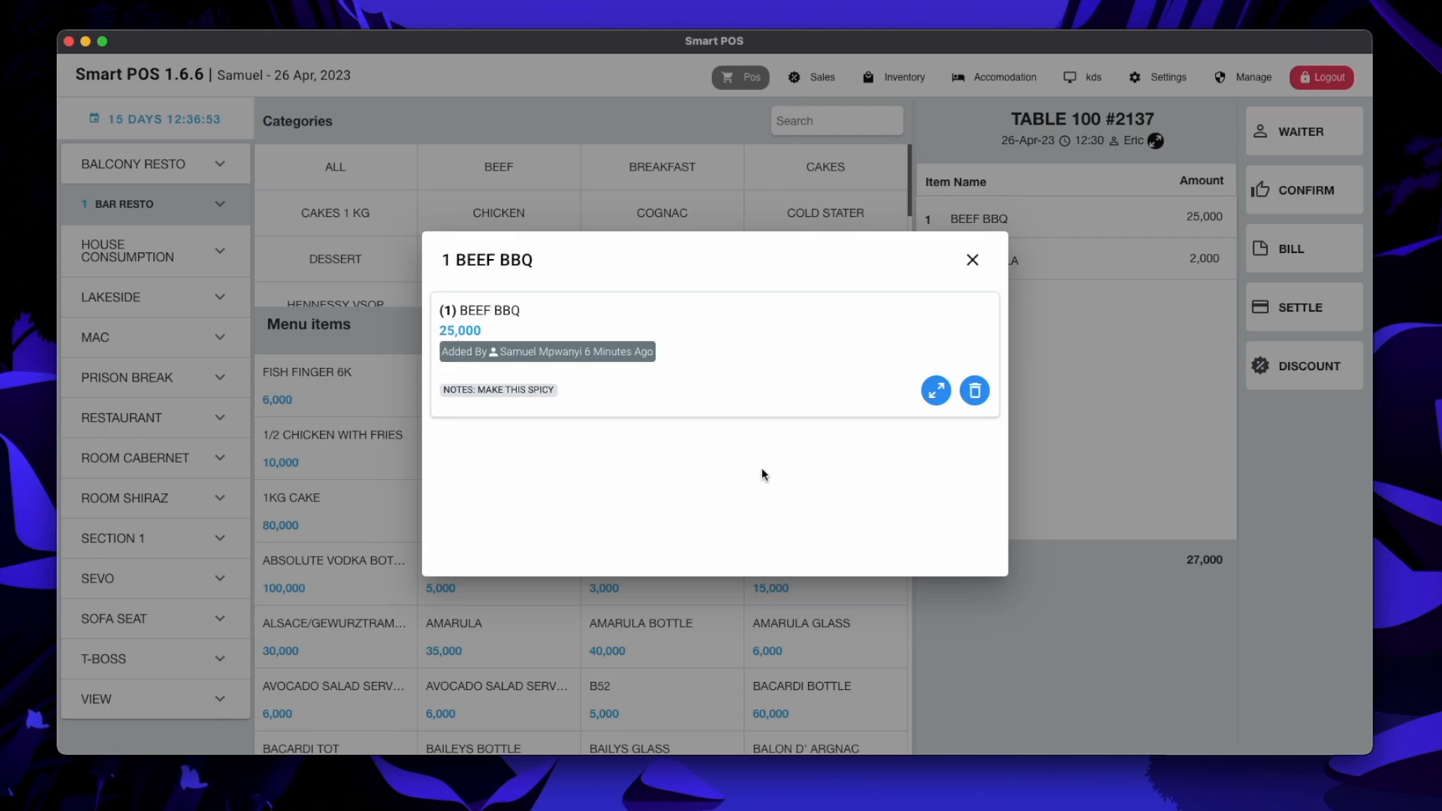
click(971, 260)
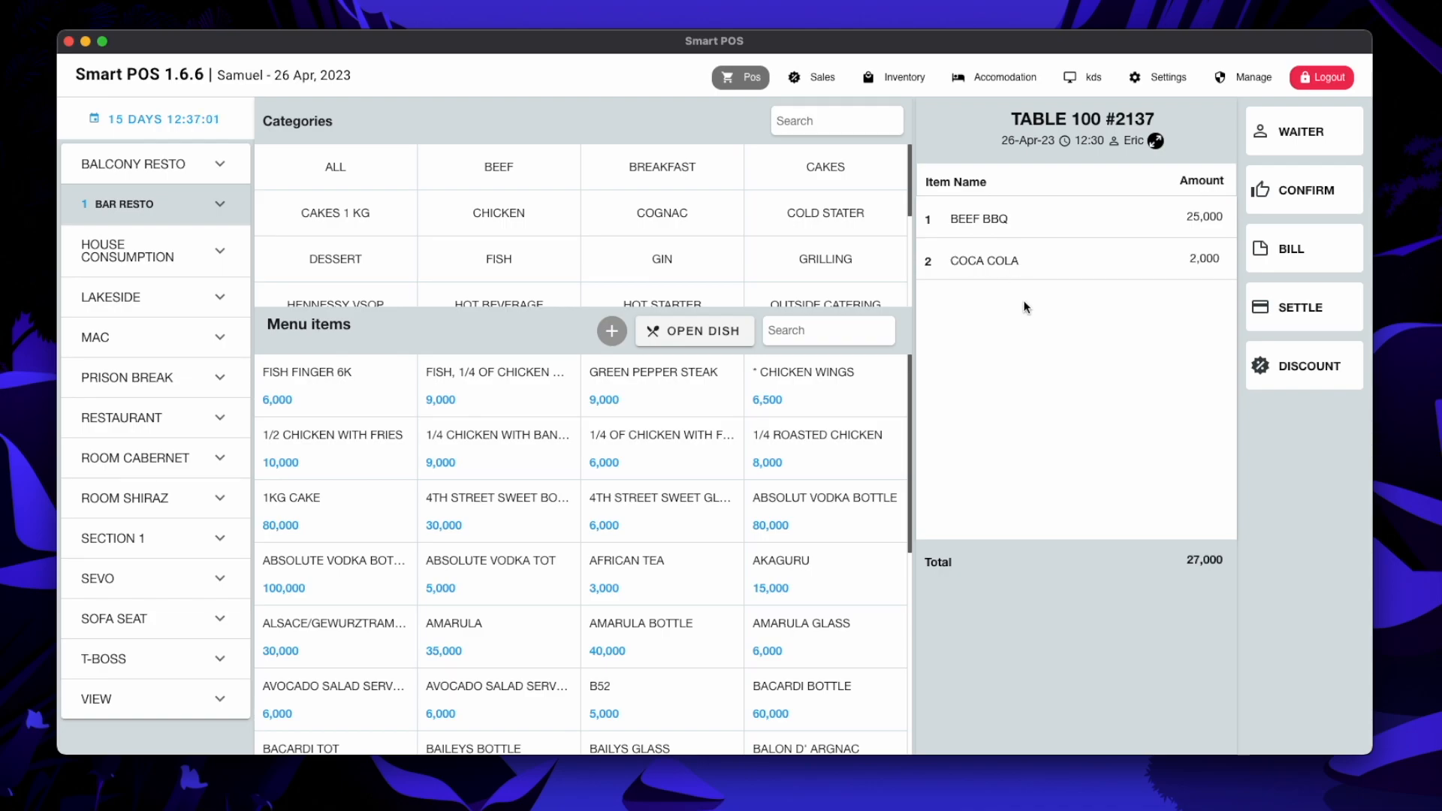
- View the sales report for 2023-04-26 and look through its department sales sections
click(155, 118)
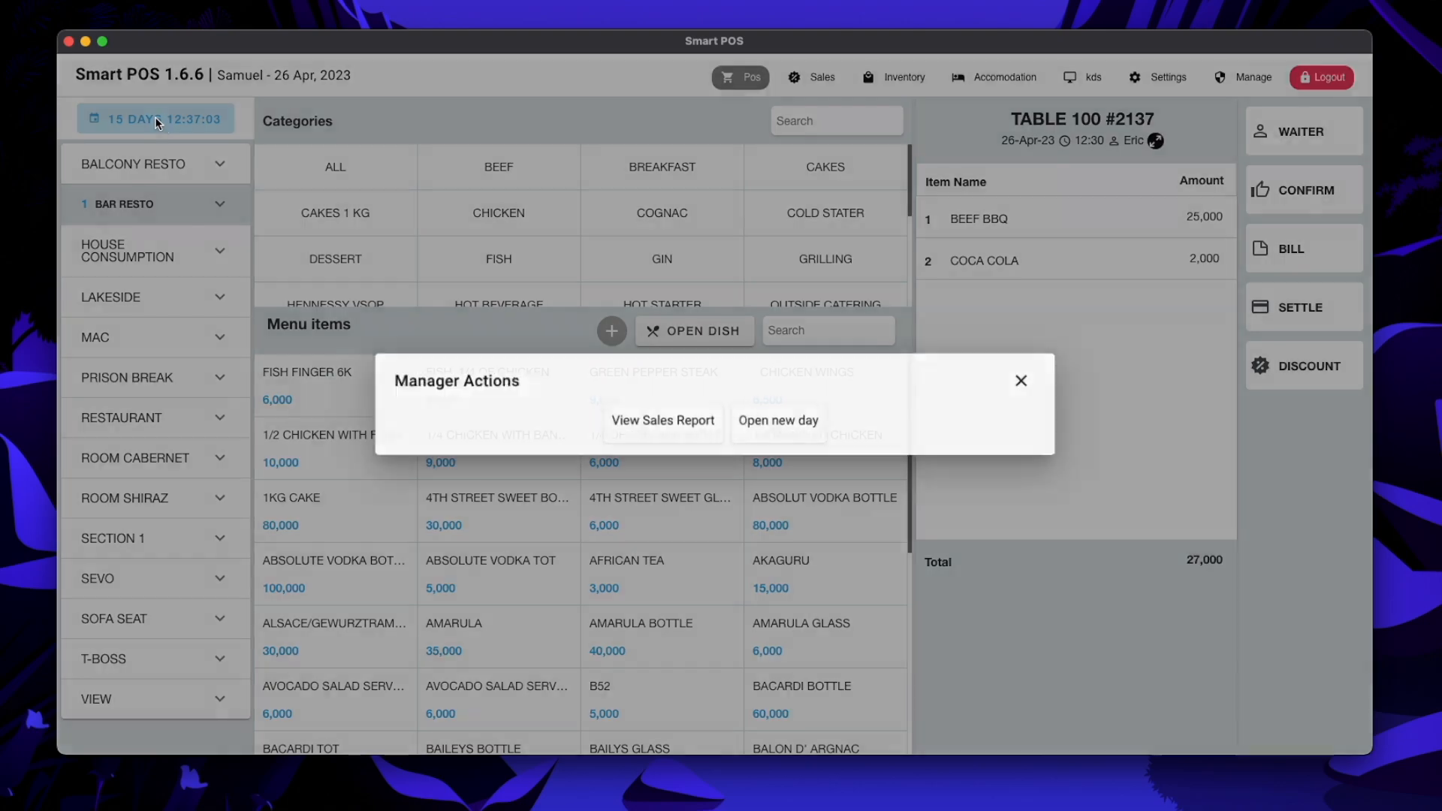
click(694, 422)
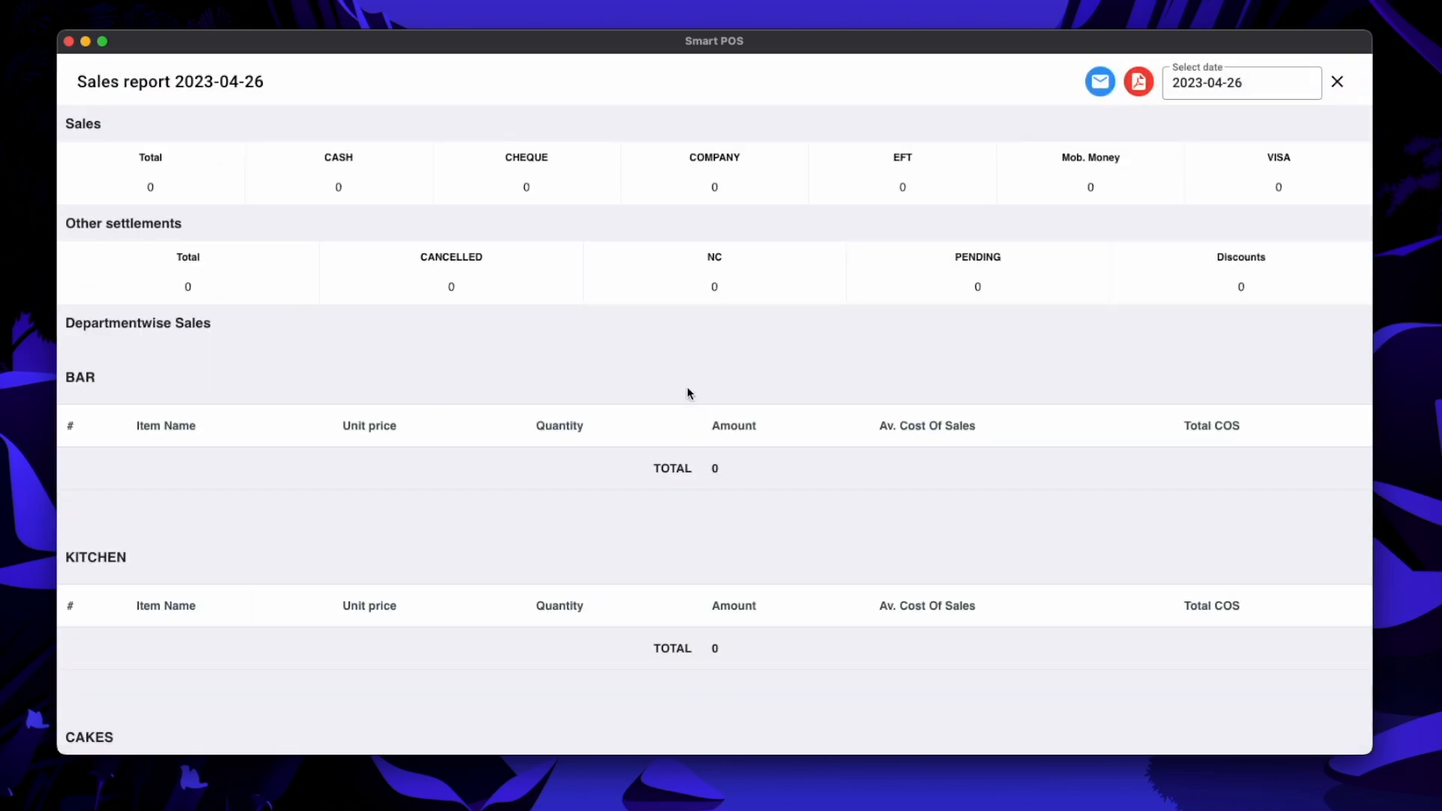
scroll(864, 435, down, 3)
scroll(939, 436, up, 3)
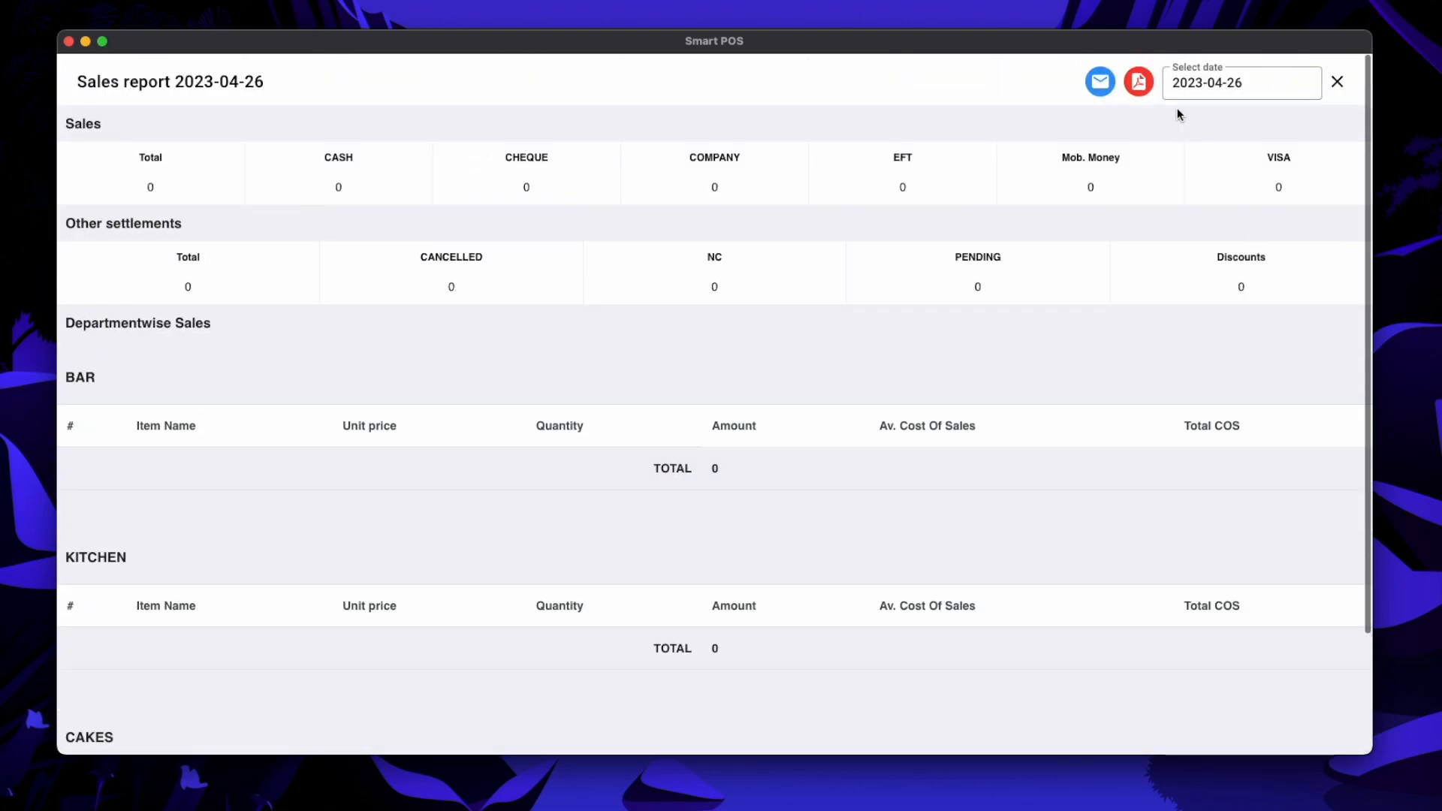
- Open the daily sales report as a PDF and enlarge its window to fill most of the screen
click(1142, 89)
drag(548, 151, 214, 56)
drag(727, 539, 1326, 729)
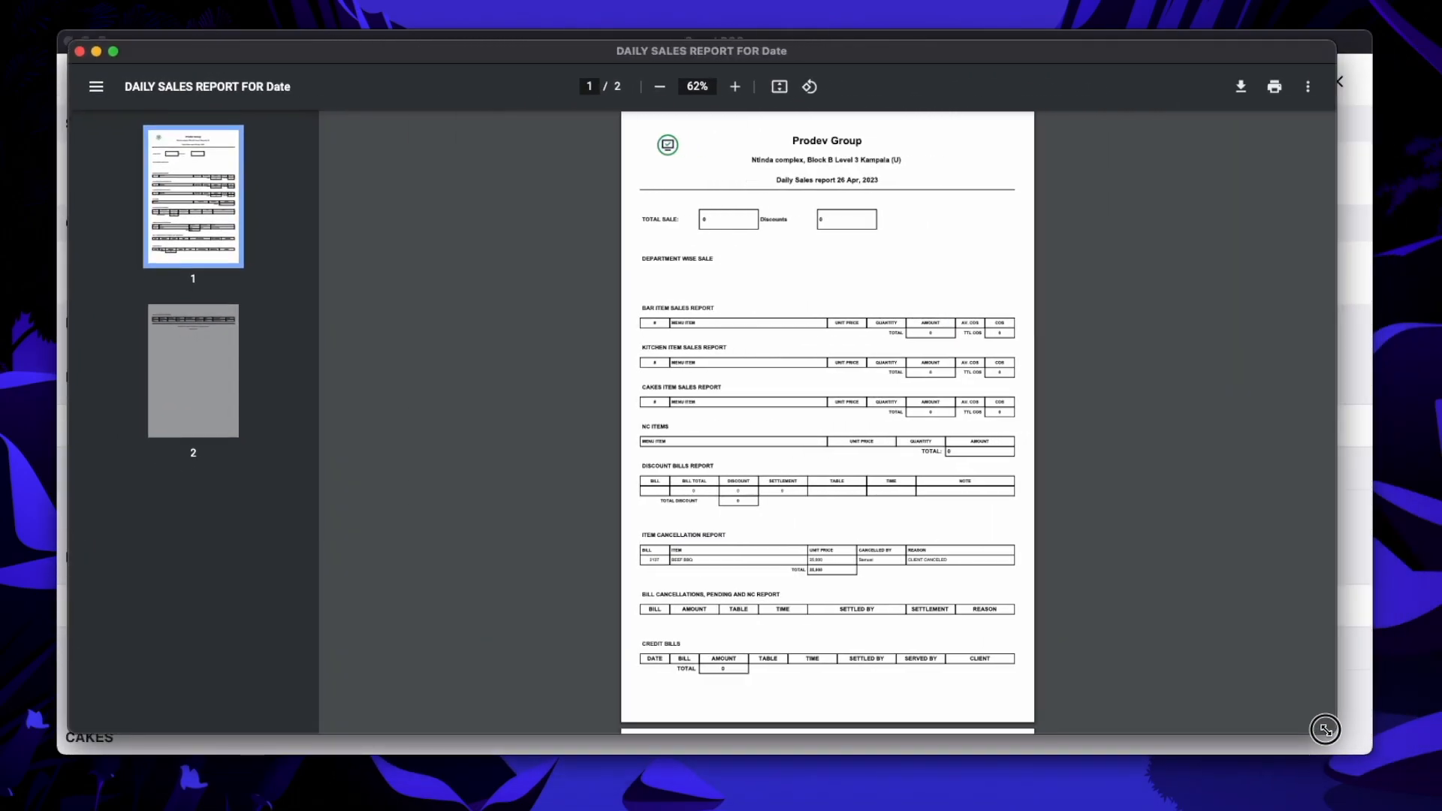
- Examine the BEEF BBQ entry in the PDF's item cancellation report, and return to the TABLE 100 order
click(738, 88)
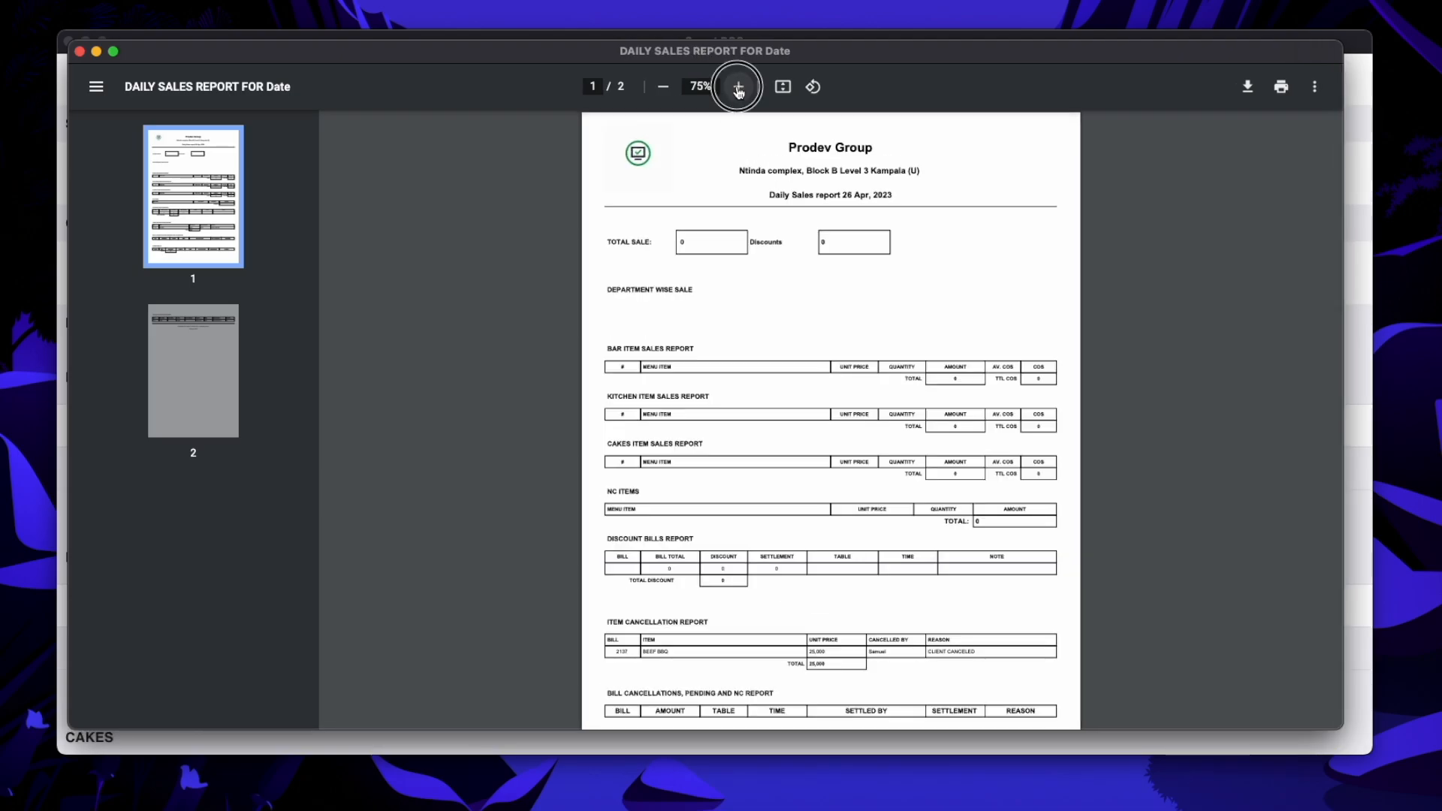
click(739, 88)
click(739, 88)
scroll(969, 405, down, 8)
scroll(979, 420, down, 4)
drag(481, 332, 1067, 343)
click(966, 338)
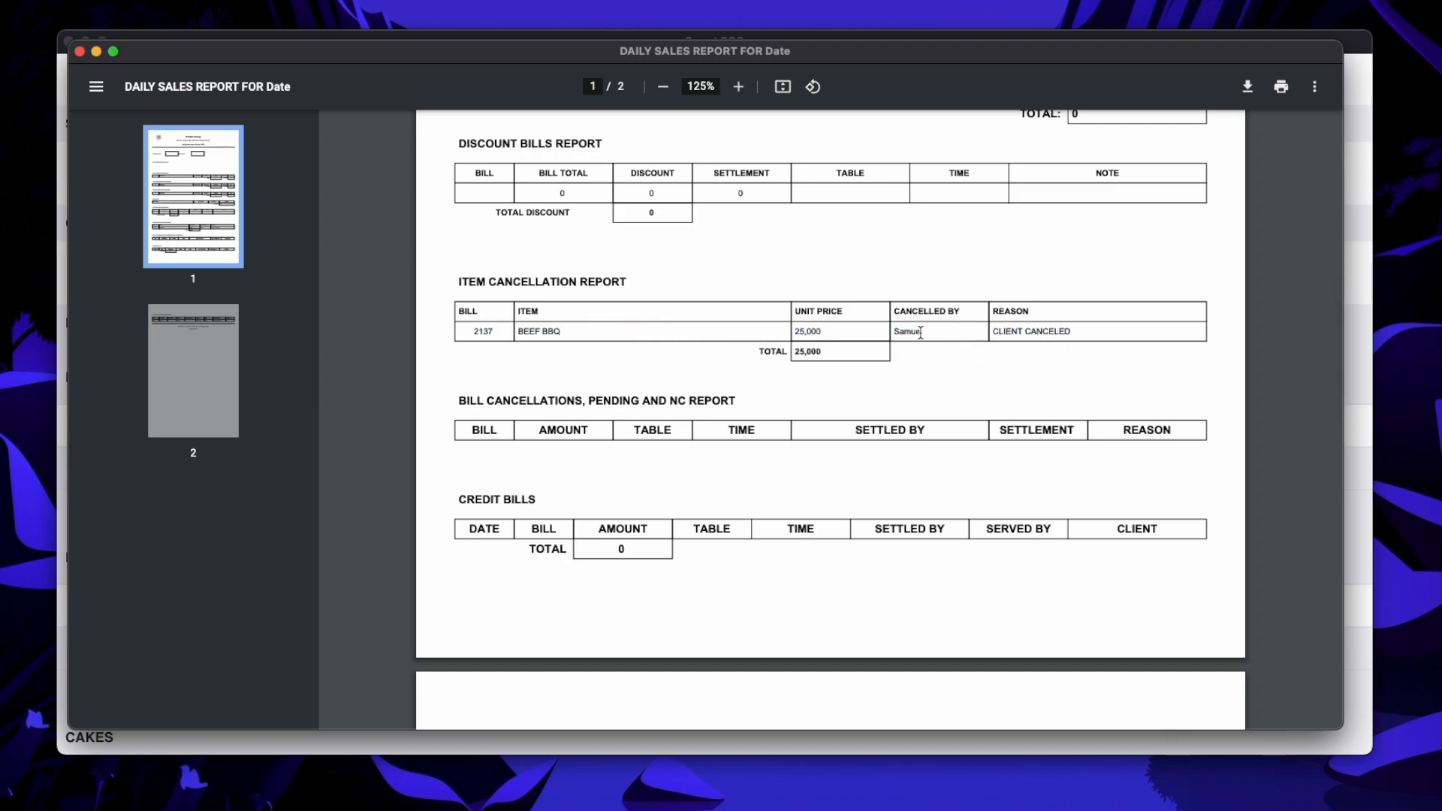
click(739, 87)
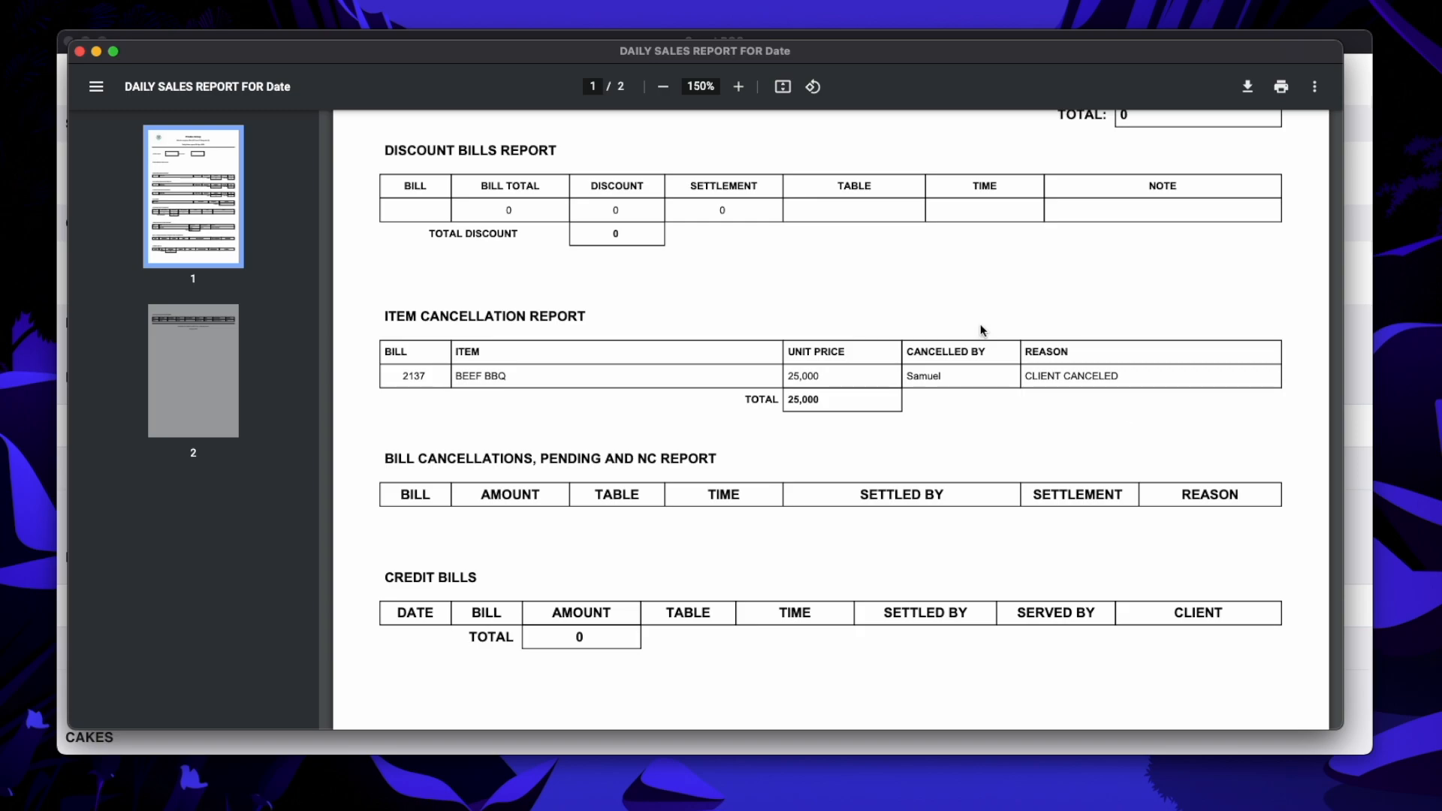
scroll(981, 327, up, 3)
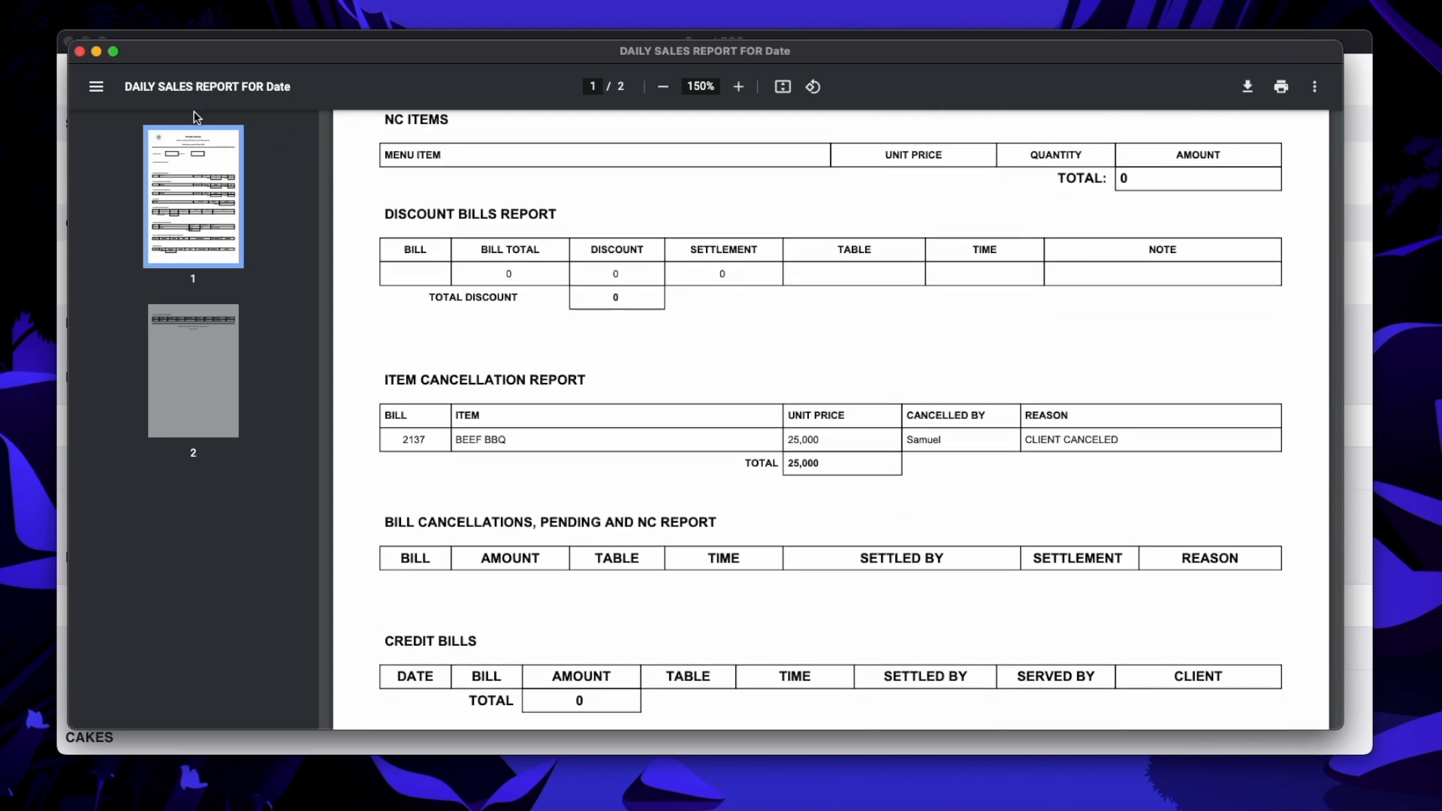
click(80, 51)
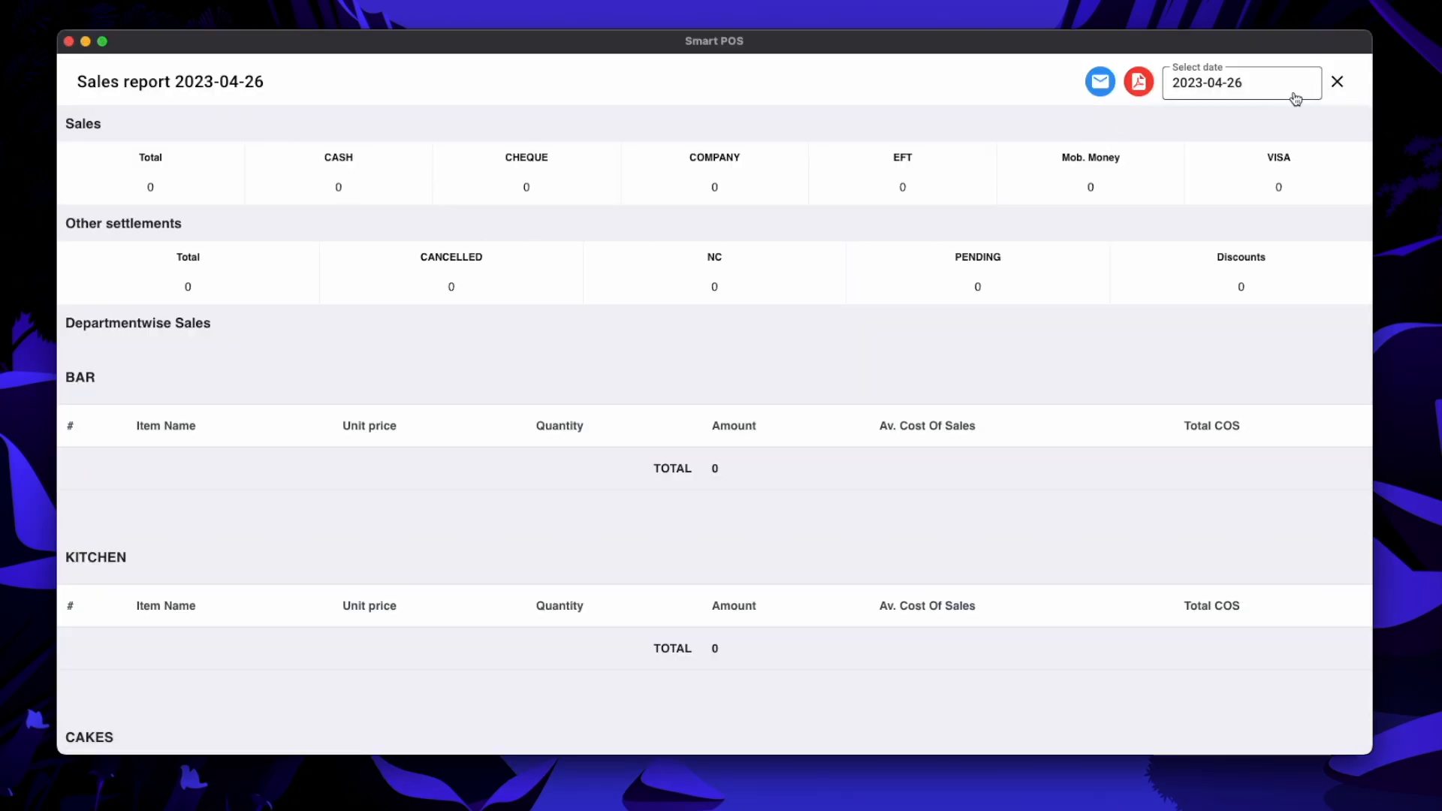
click(1337, 81)
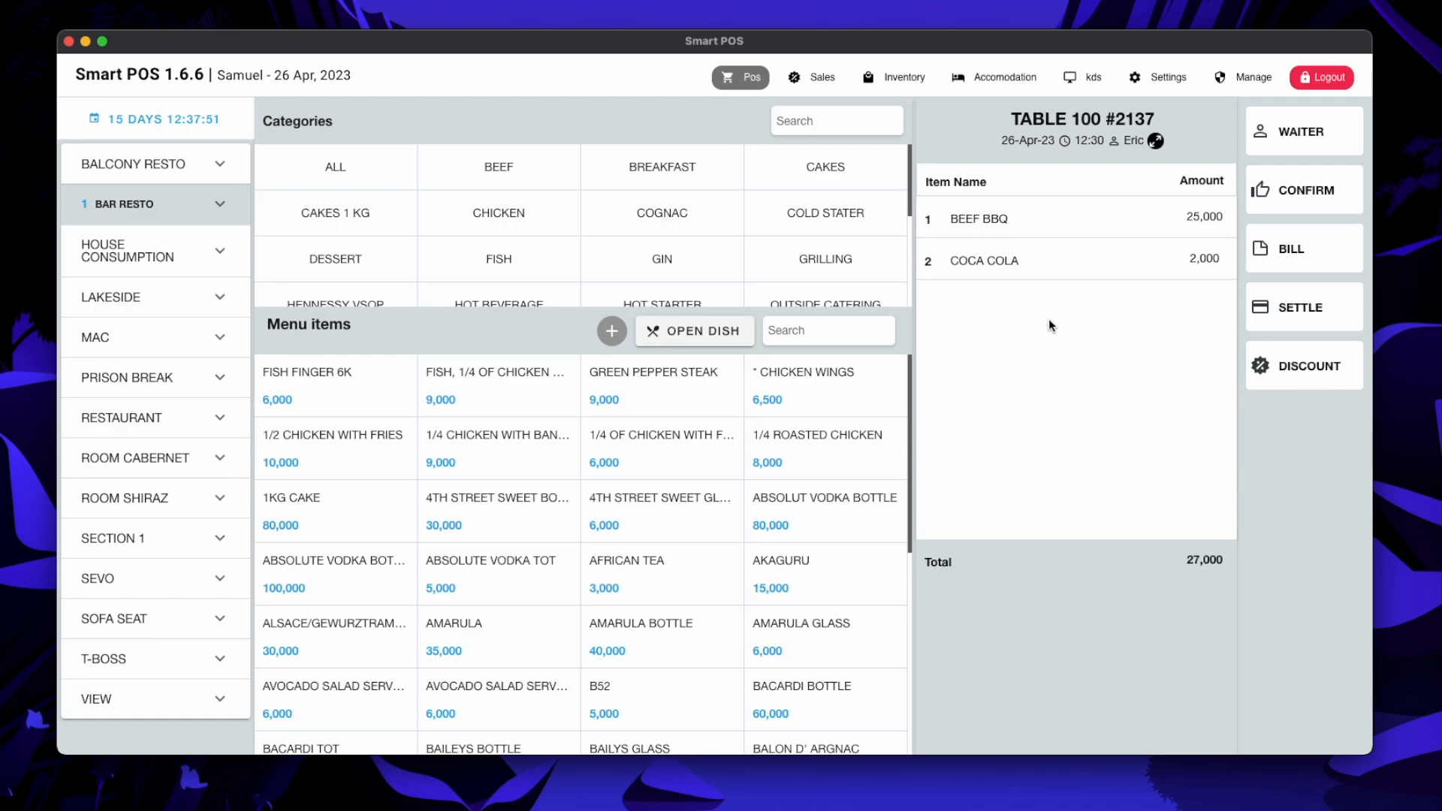
- Add one CHICKEN WINGS to the TABLE 100 order and delete it while it is still unconfirmed
click(805, 387)
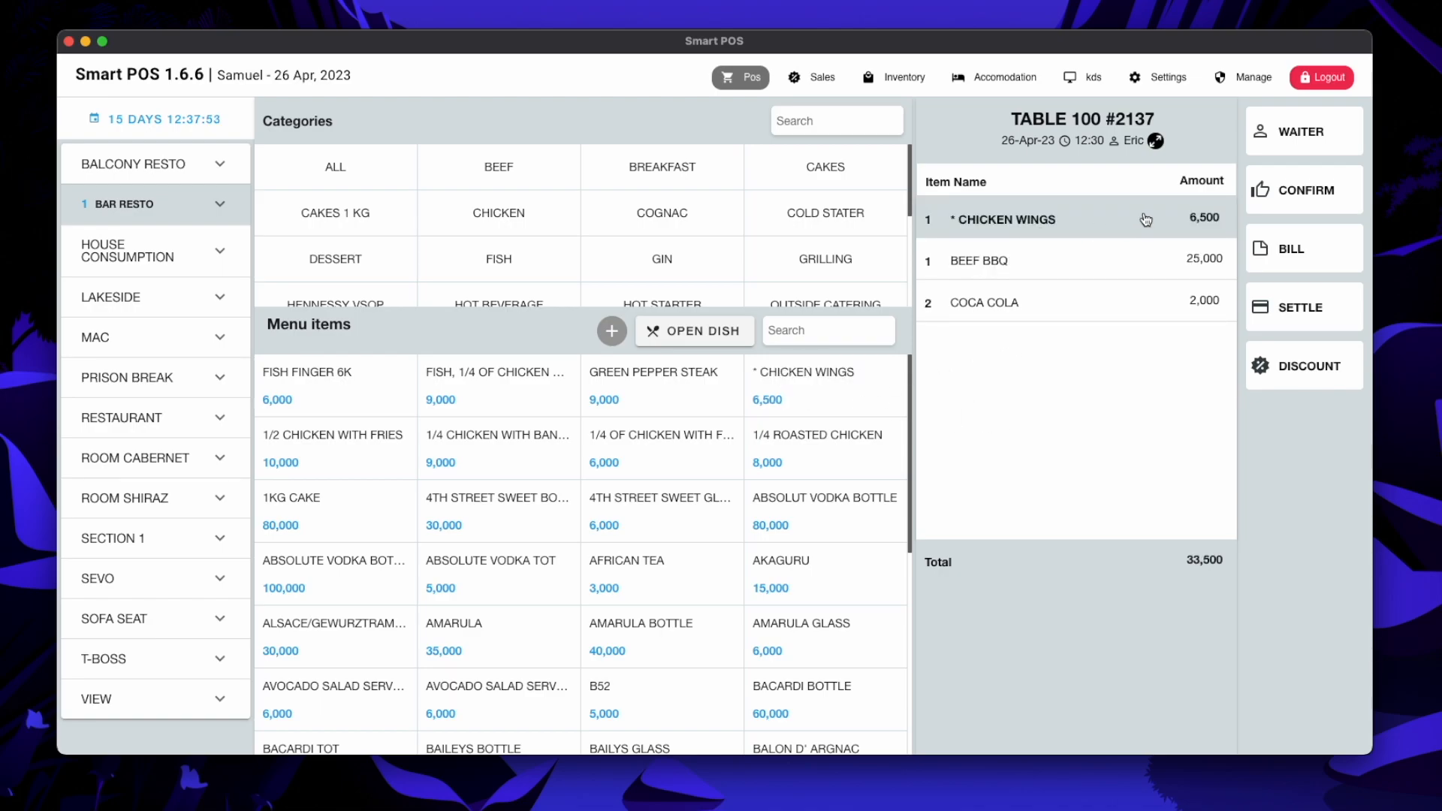
click(1047, 220)
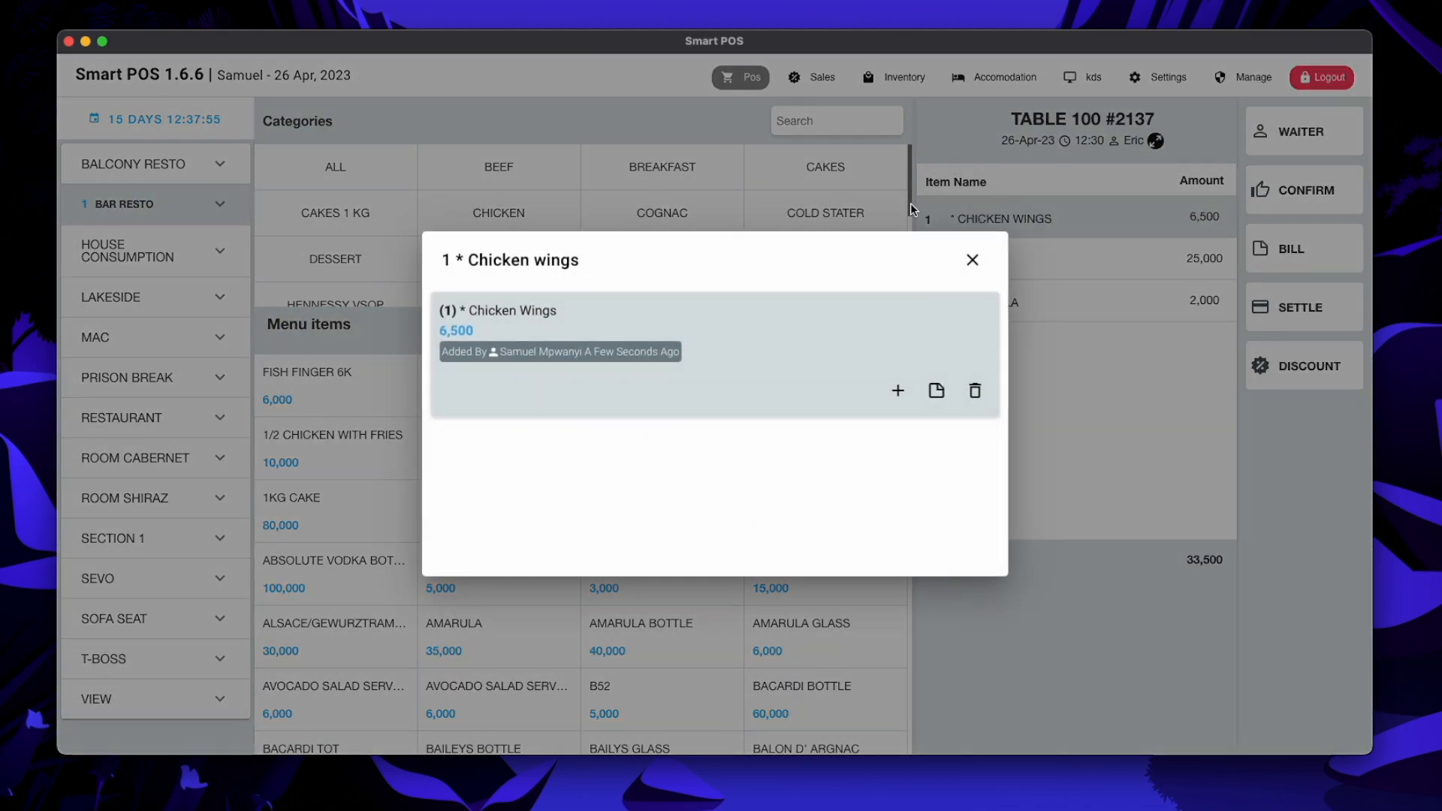
click(973, 391)
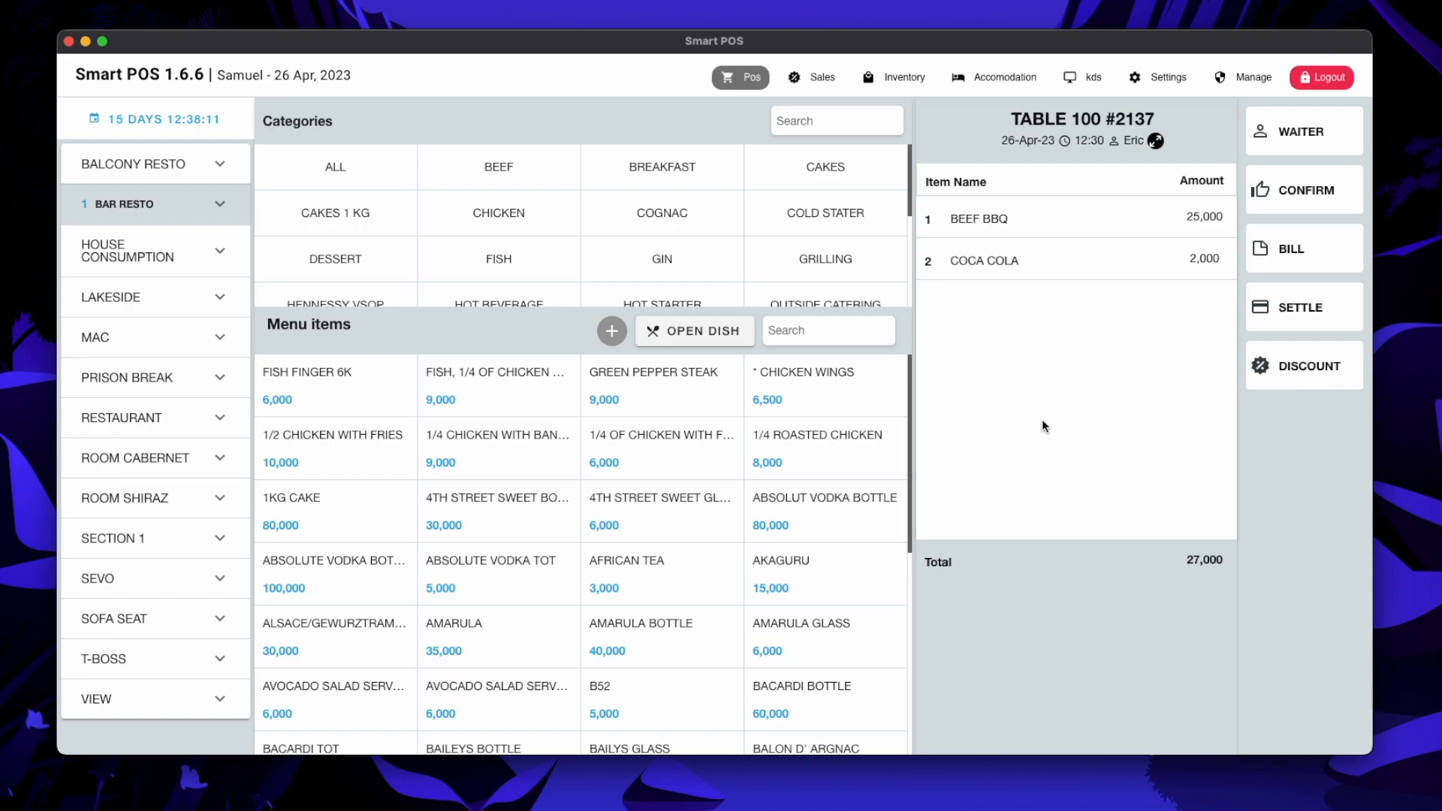
- Add one CHICKEN WINGS to the TABLE 100 order and try to open the bill without confirming the order
click(830, 389)
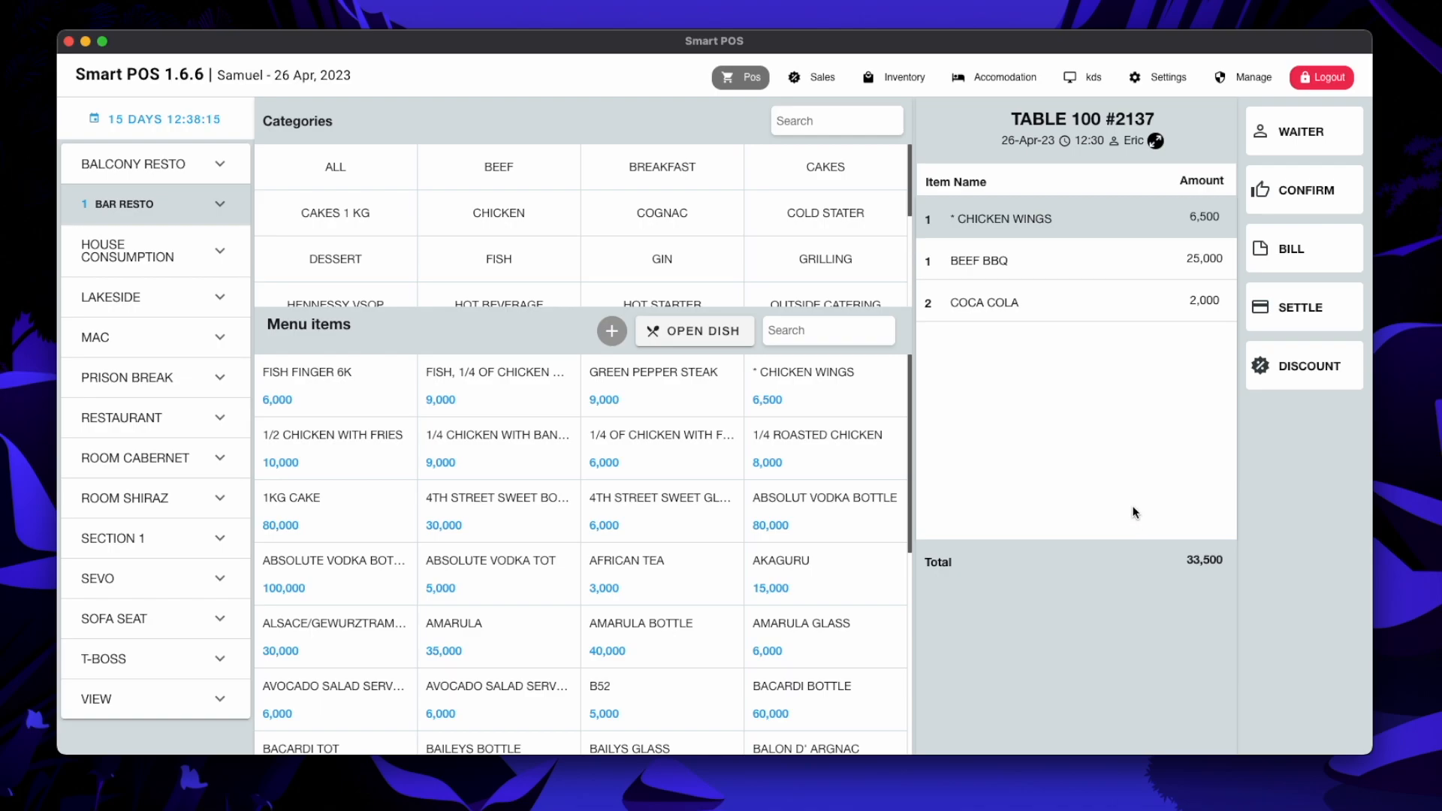
click(1298, 256)
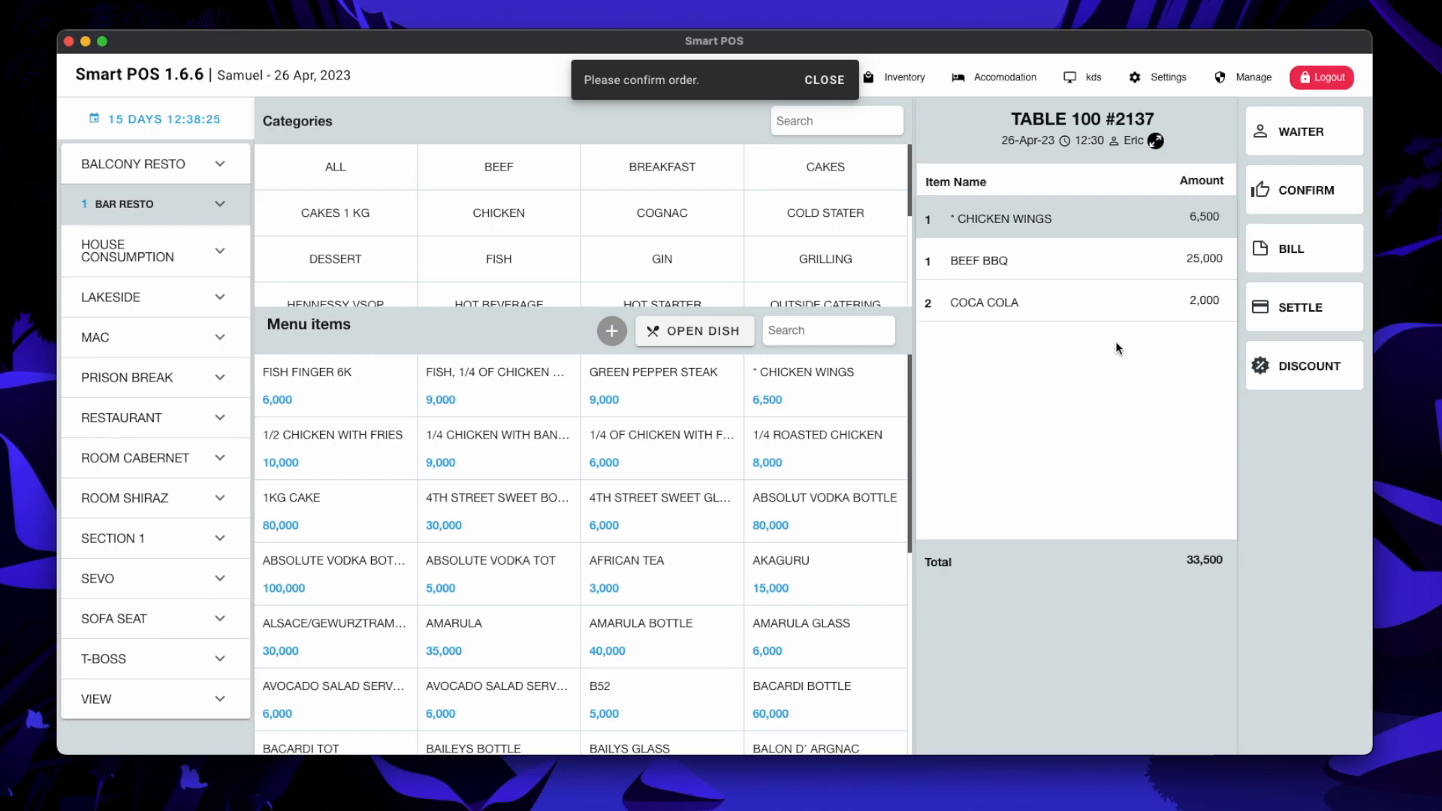
click(827, 88)
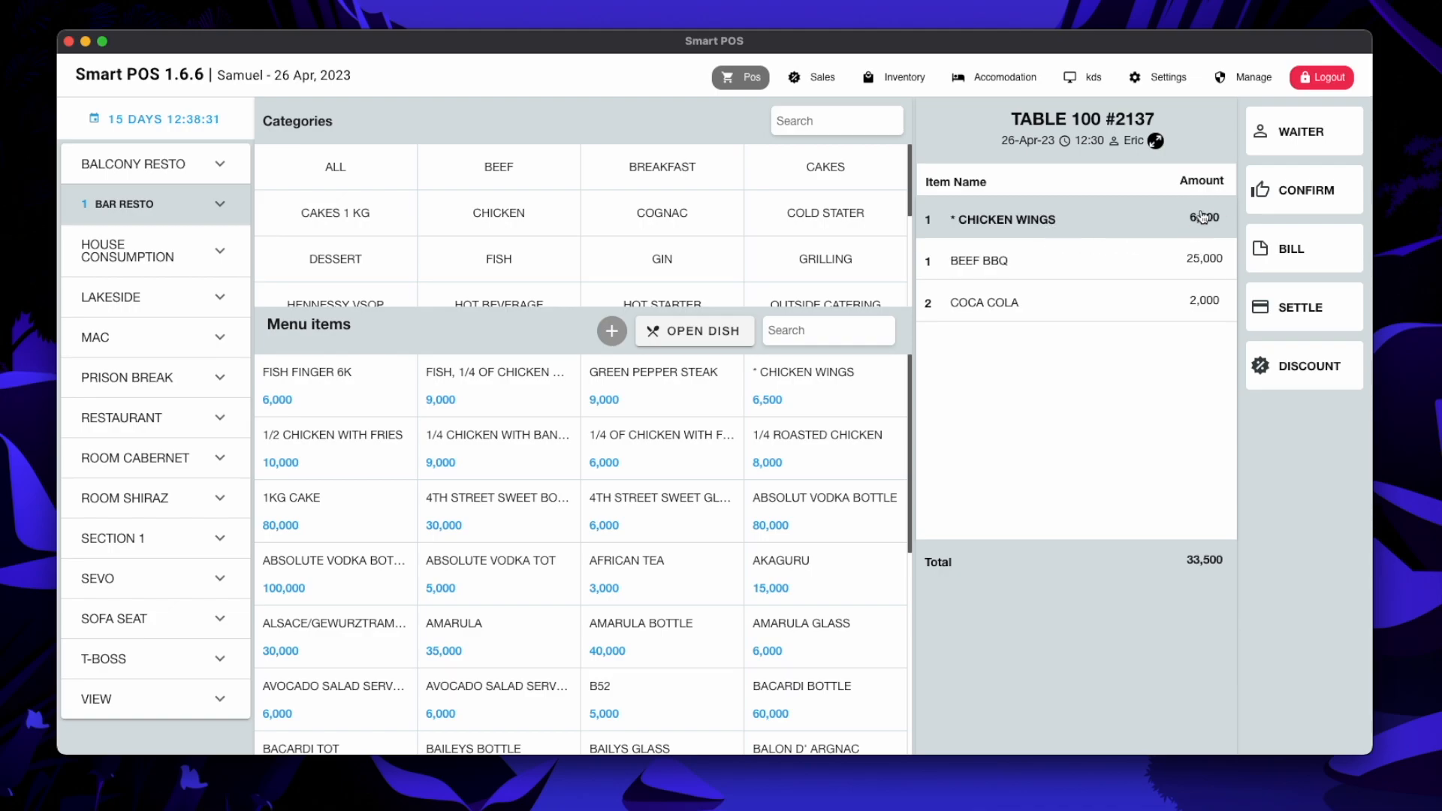
- Confirm the TABLE 100 order with the CHICKEN WINGS and check it on the kitchen display screen
click(1270, 190)
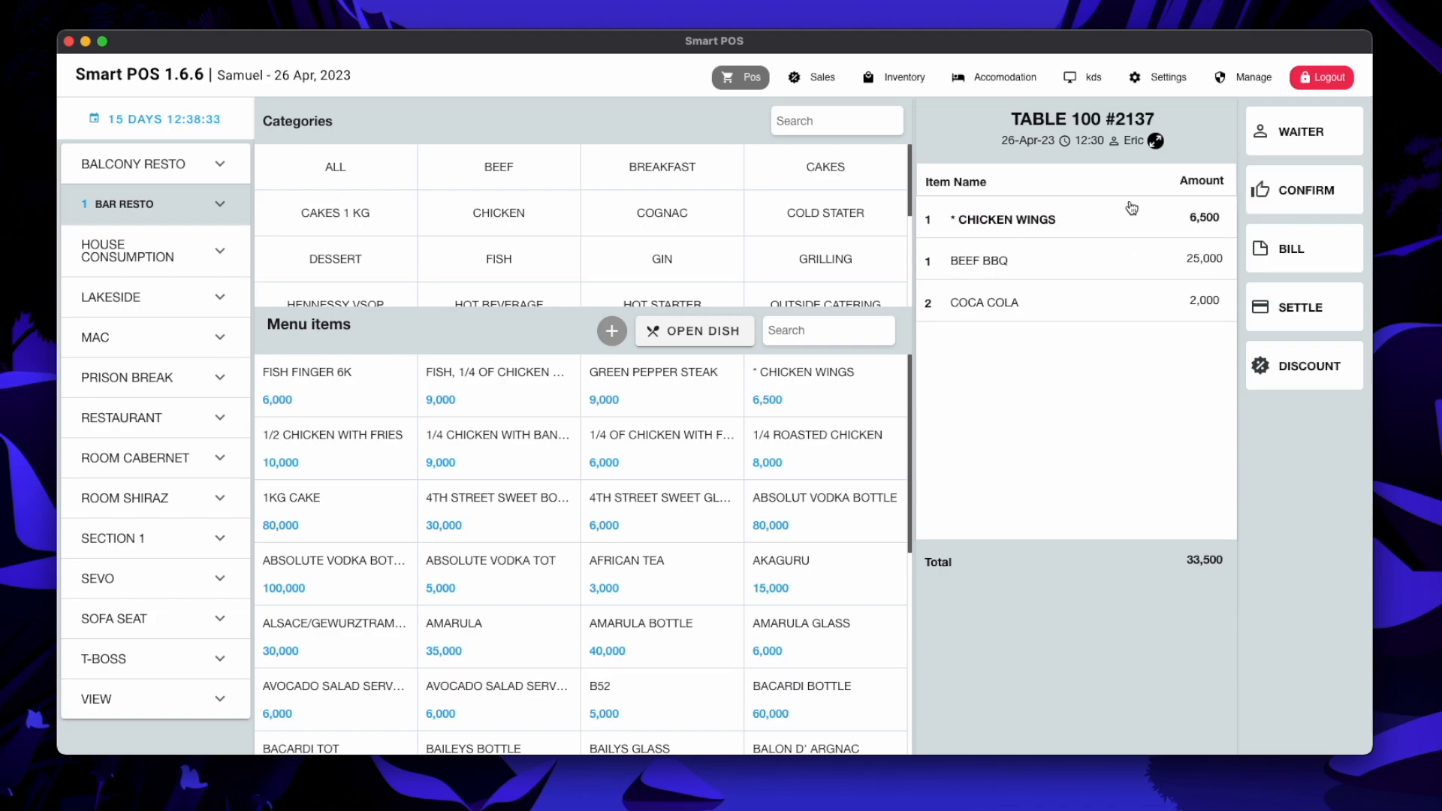
click(1083, 77)
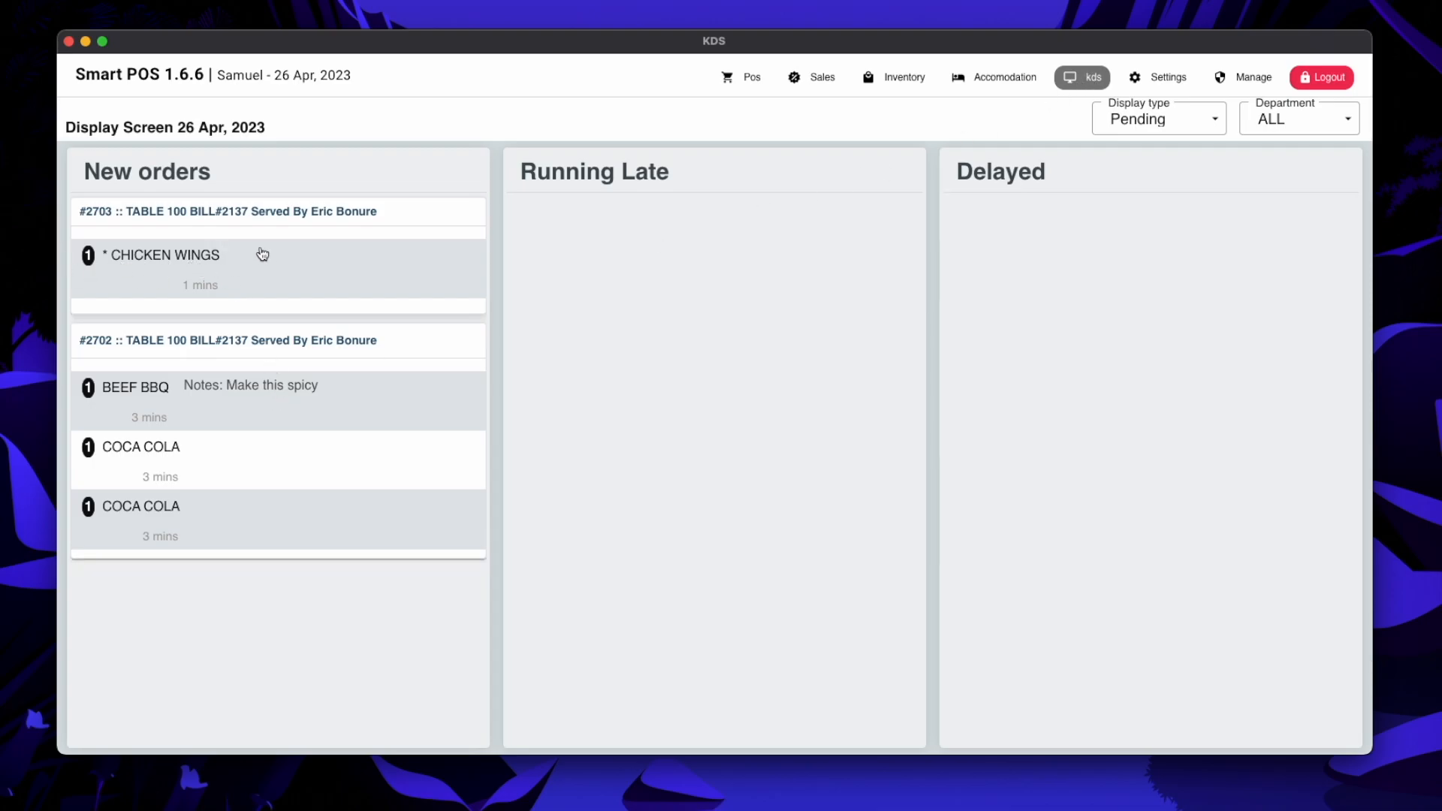
click(726, 77)
- Open the TABLE 100 bill, try to print it, and close it
click(1281, 249)
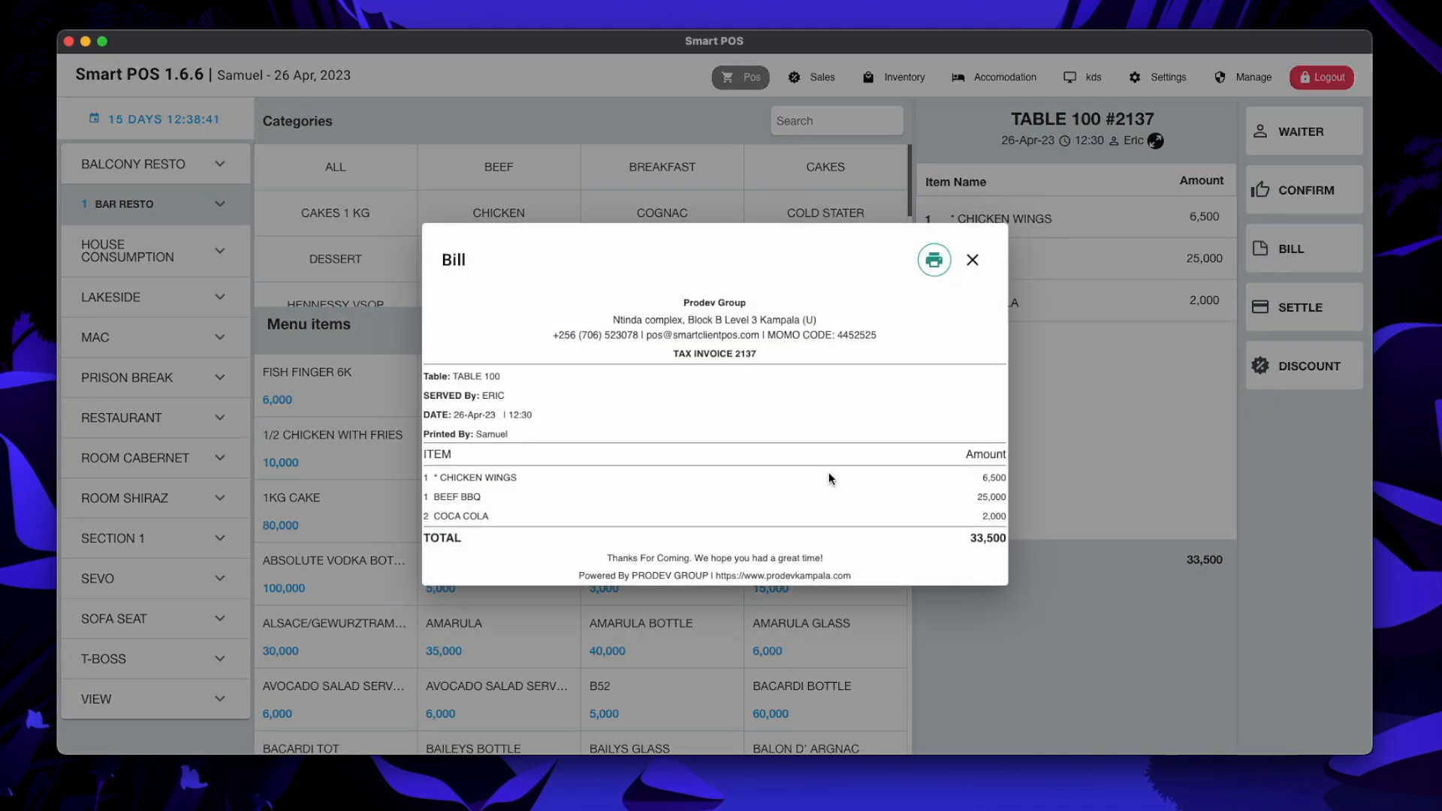
click(943, 260)
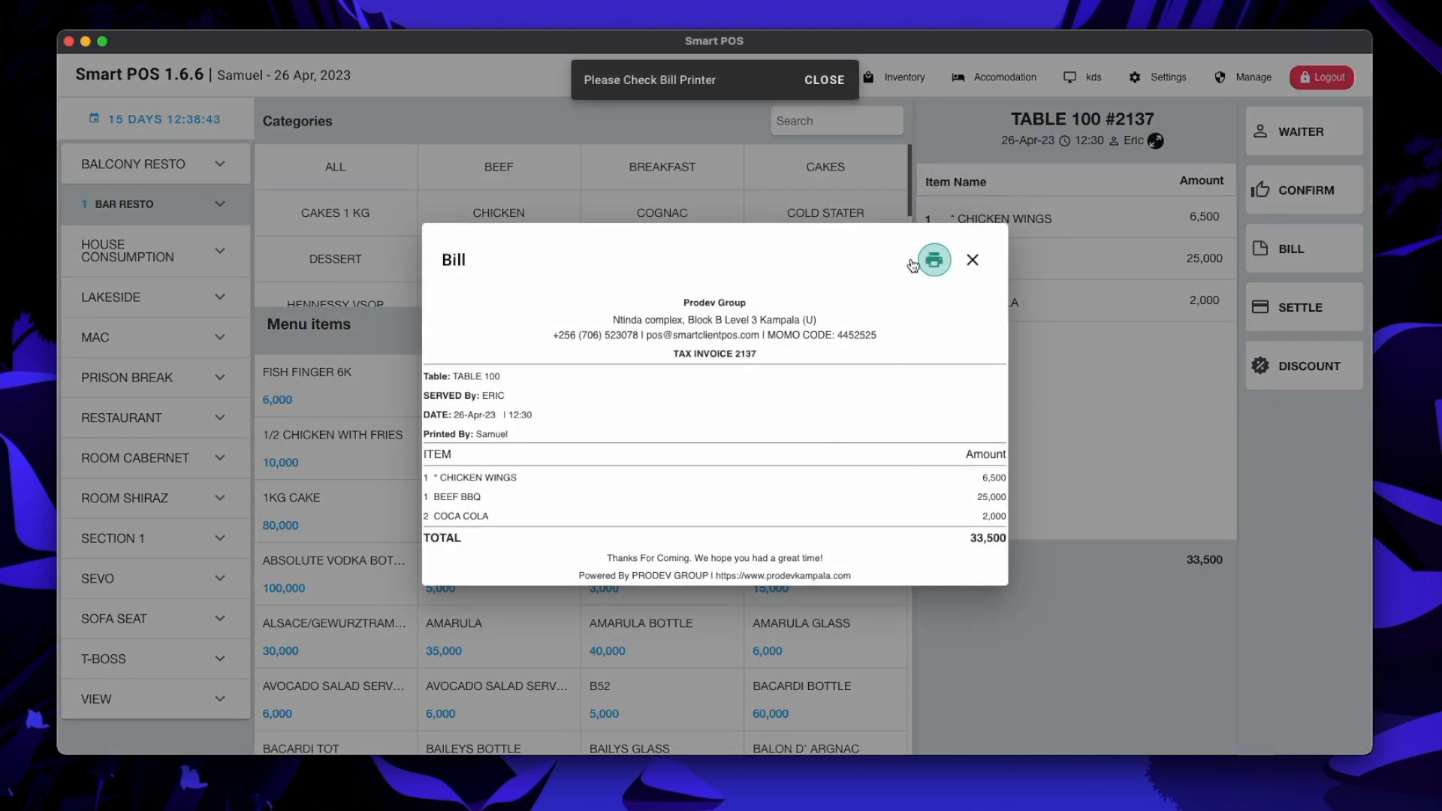
click(839, 91)
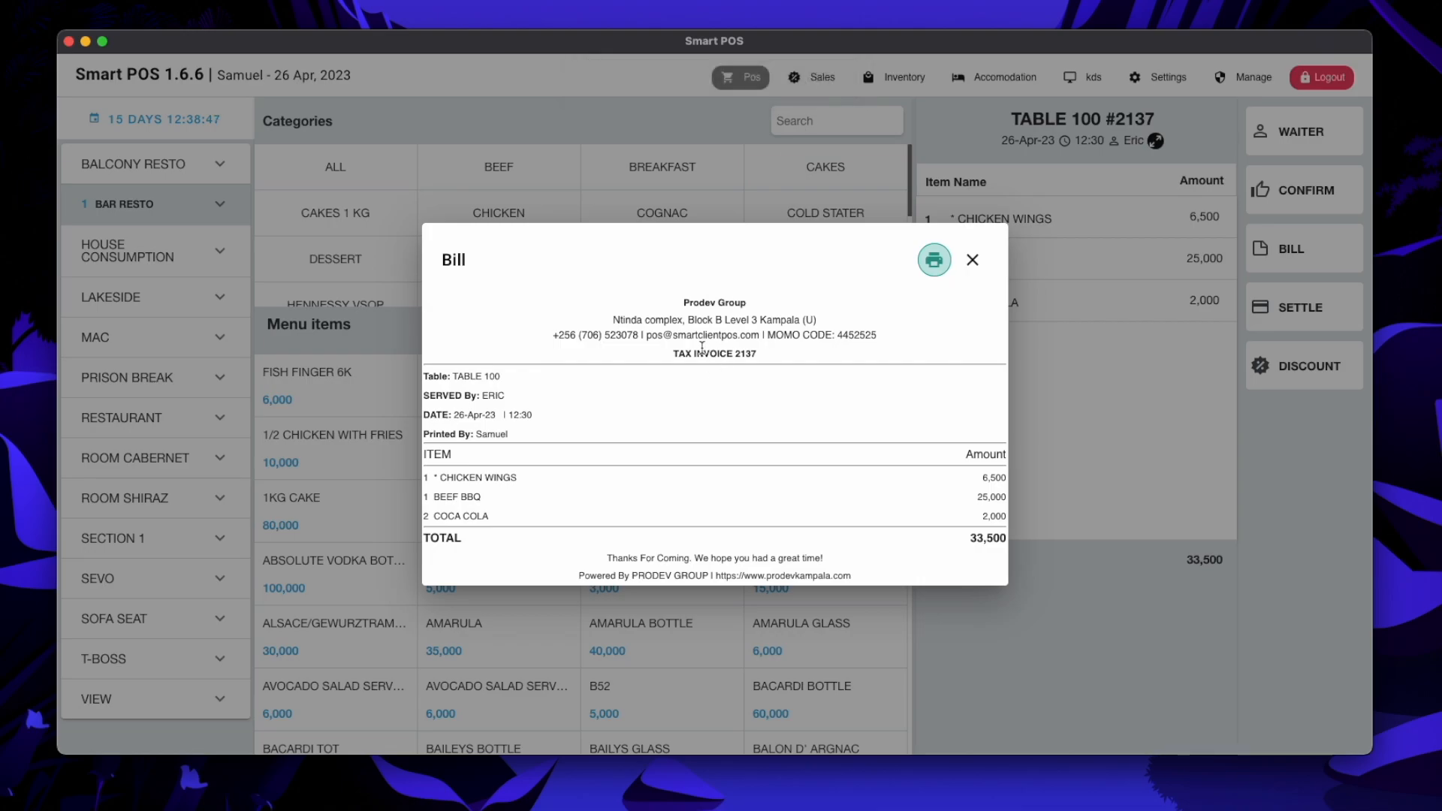
click(972, 260)
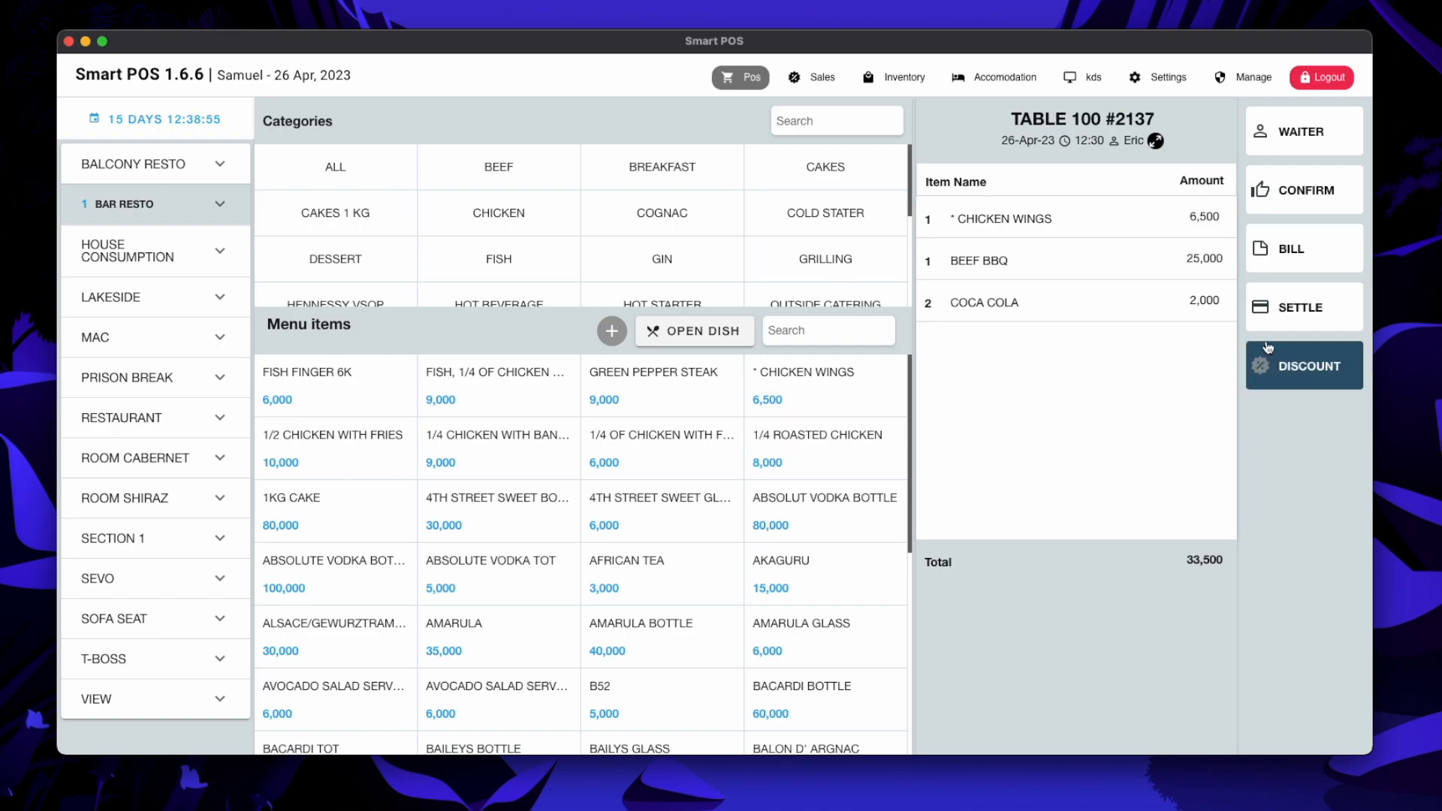
- Add one 1/4 ROASTED CHICKEN to TABLE 100 and try to settle and discount the unconfirmed order
click(852, 450)
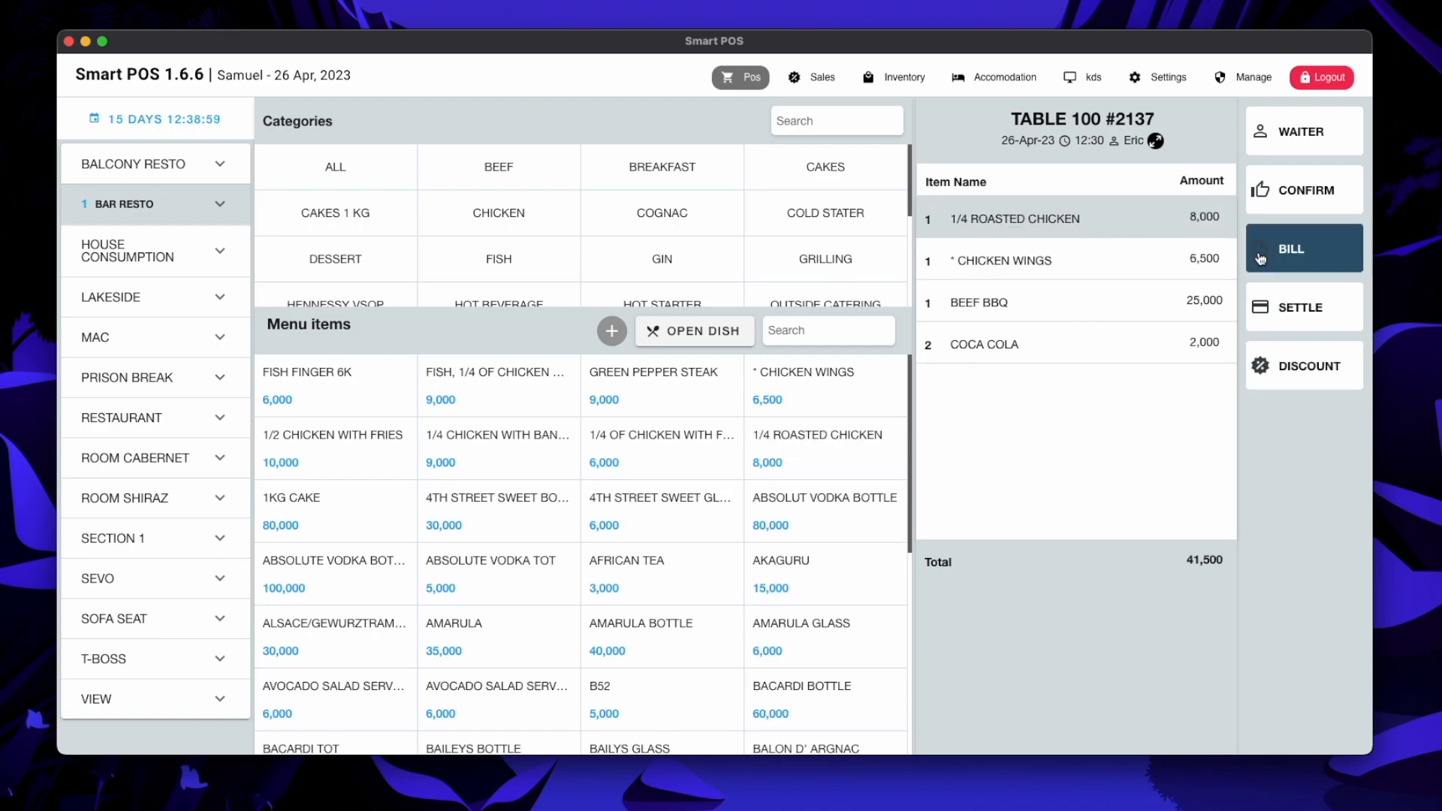
click(1280, 321)
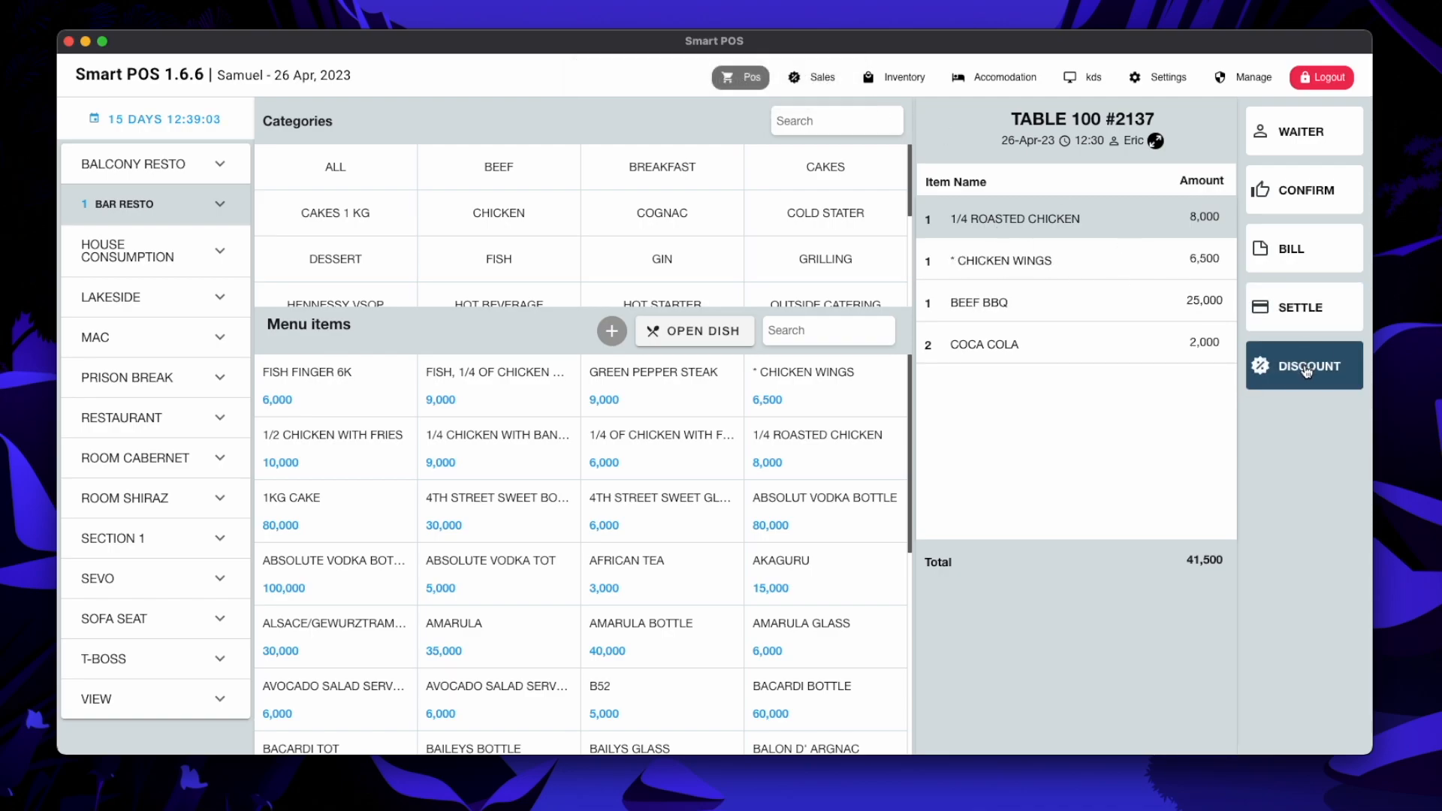
click(1302, 344)
click(826, 77)
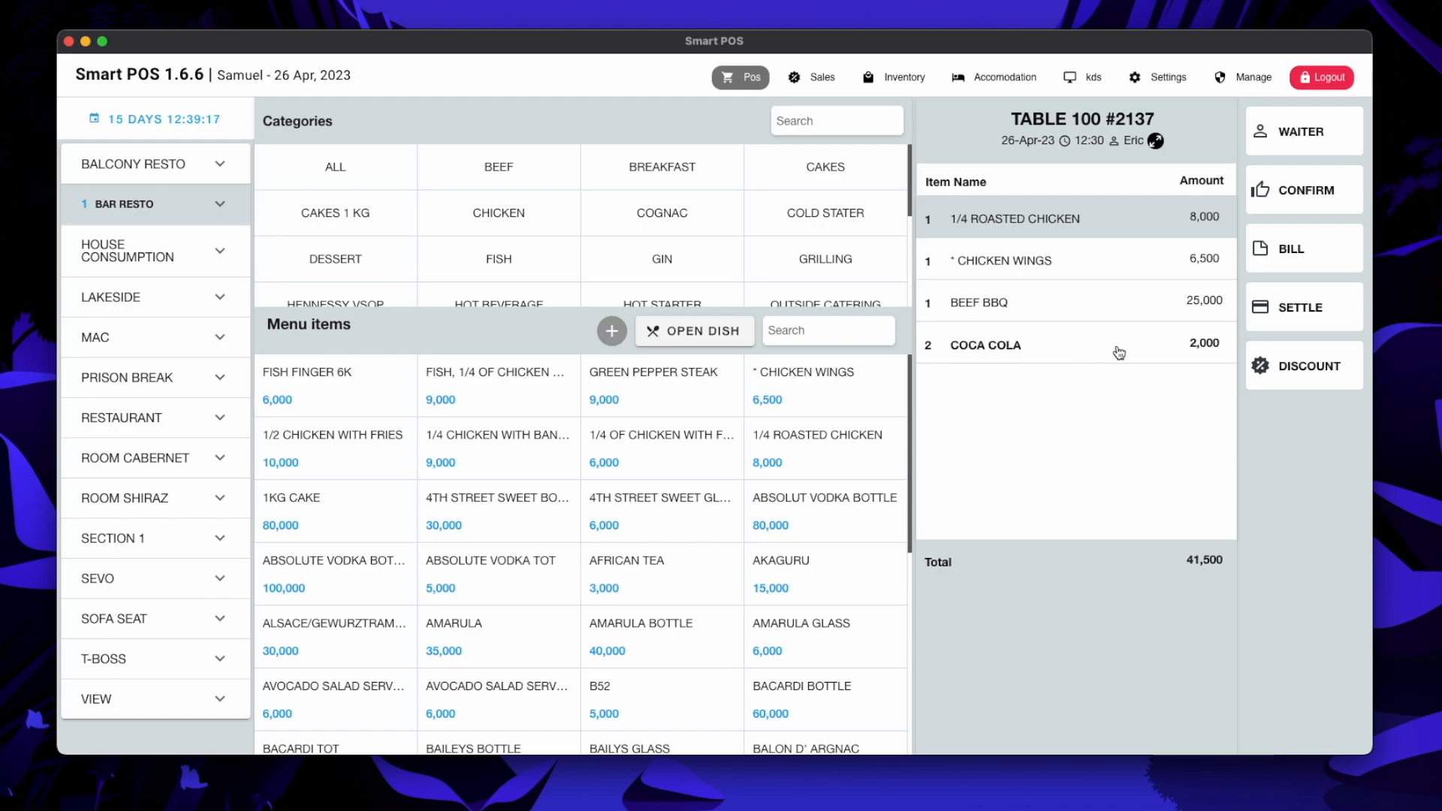
- Delete the unconfirmed 1/4 ROASTED CHICKEN from the TABLE 100 order
click(1043, 222)
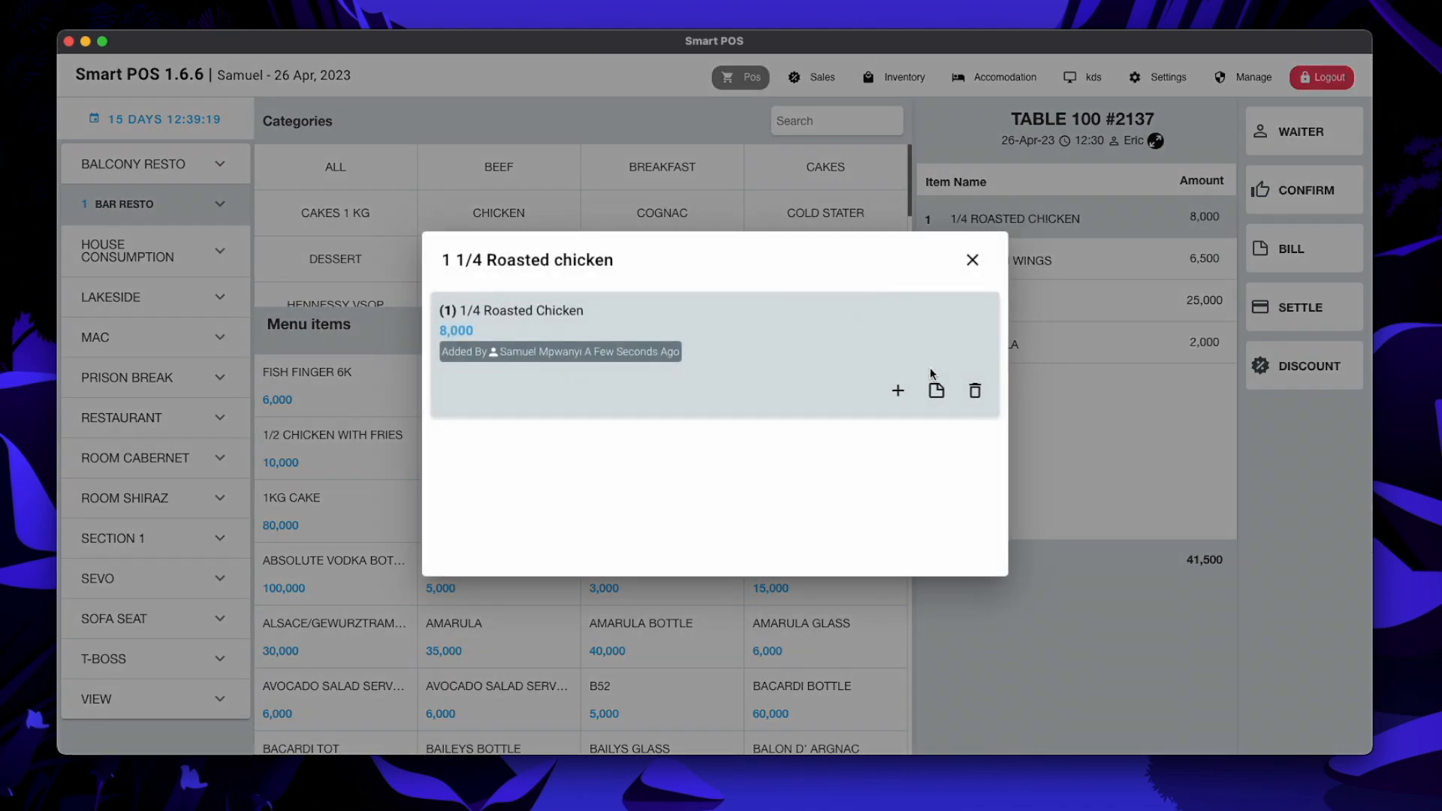
click(976, 392)
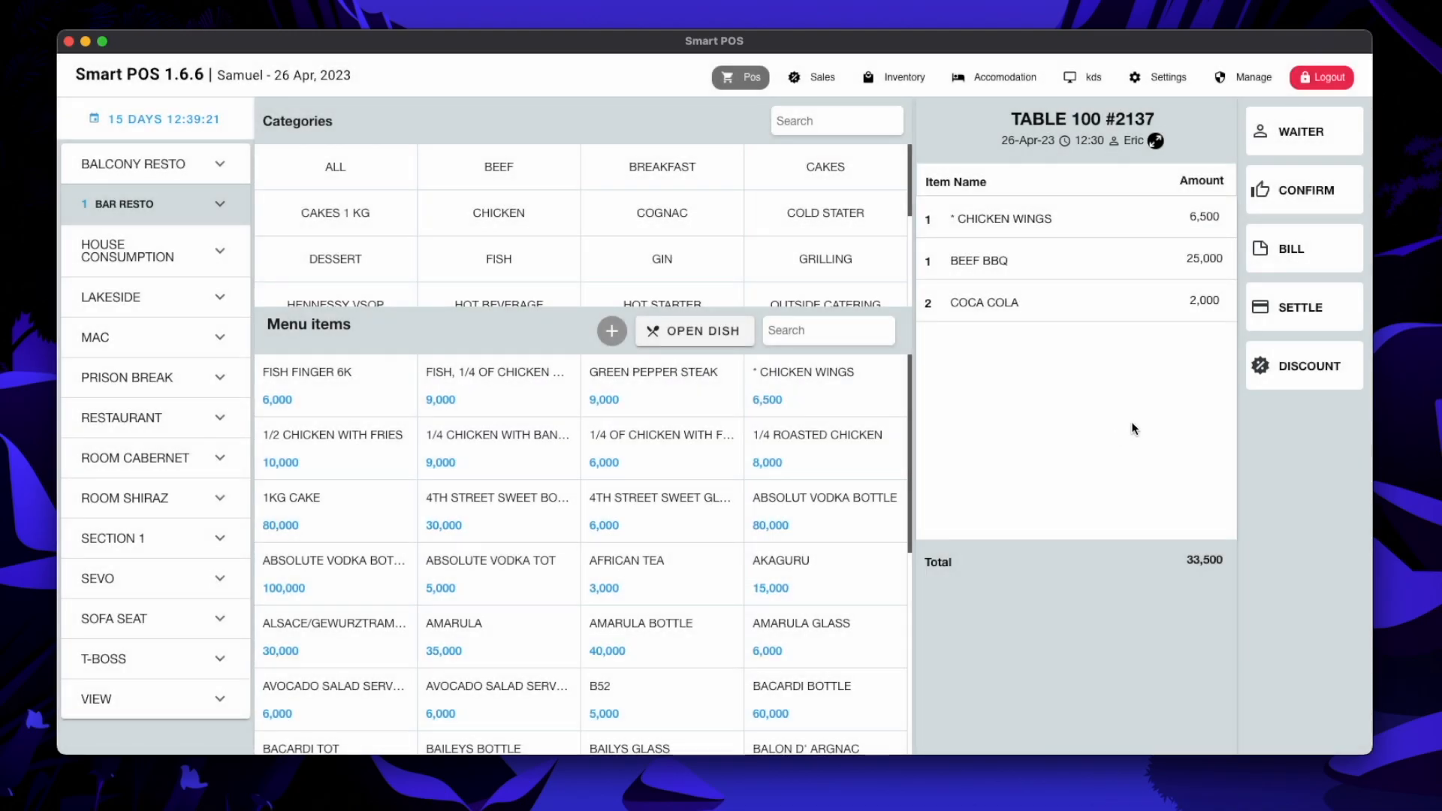
- Expand the BAR RESTO section to list its tables
click(143, 222)
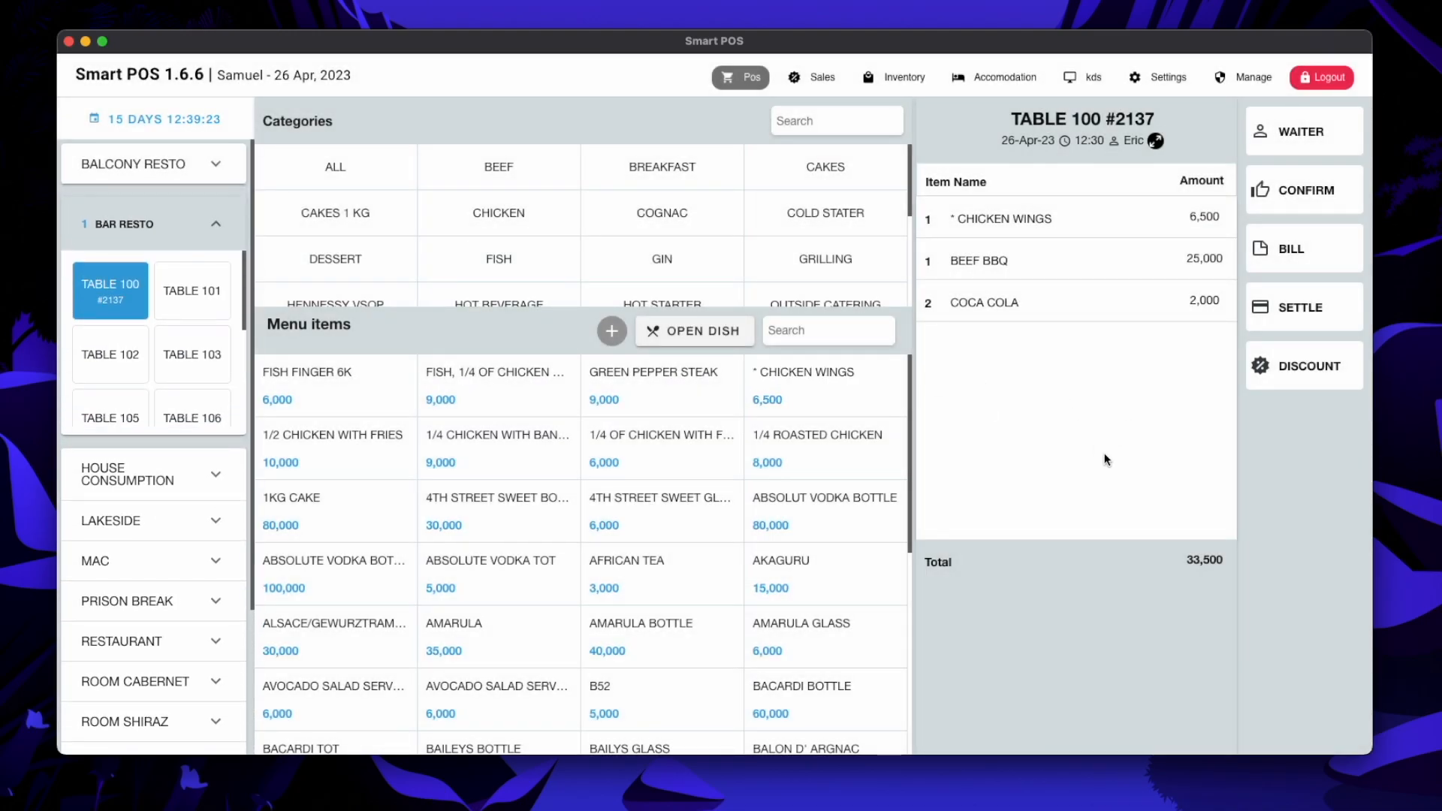